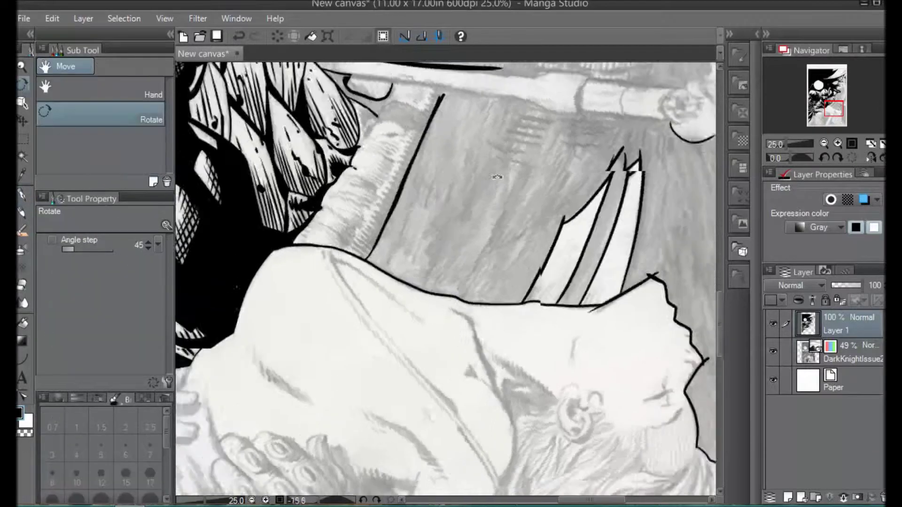
Ink the outline of a thin pointed highlight beside the staff and the staff's edge down toward its knob.
mouse_move(219, 294)
left_mouse_down()
mouse_move(349, 88)
mouse_move(515, 291)
left_mouse_up()
key("ctrl+z")
key("shift+space")
left_click_drag(638, 242, 557, 249)
key("ctrl+z")
left_click_drag(636, 245, 557, 260)
left_click_drag(601, 231, 557, 259)
left_click_drag(634, 228, 571, 242)
left_click_drag(574, 501, 593, 501)
left_click_drag(484, 271, 536, 340)
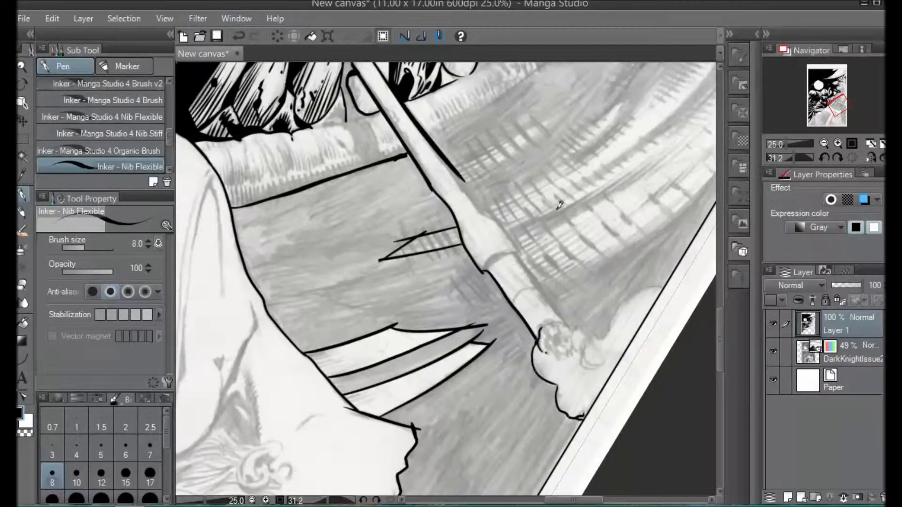
Ink the curled hair lock near the page's lower corner and fill the background beside the figure with black.
left_click_drag(719, 320, 720, 377)
left_click_drag(339, 357, 335, 356)
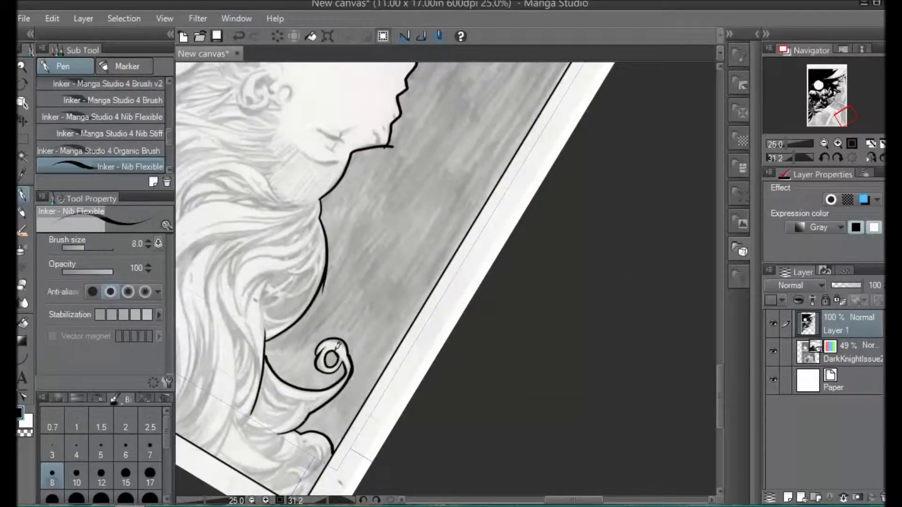
left_click(22, 323)
left_click(332, 360)
left_click(409, 276)
Outline a second pointed highlight against the staff and refill the background around it with black.
left_click_drag(720, 382, 722, 316)
scroll(723, 316, "up", 2)
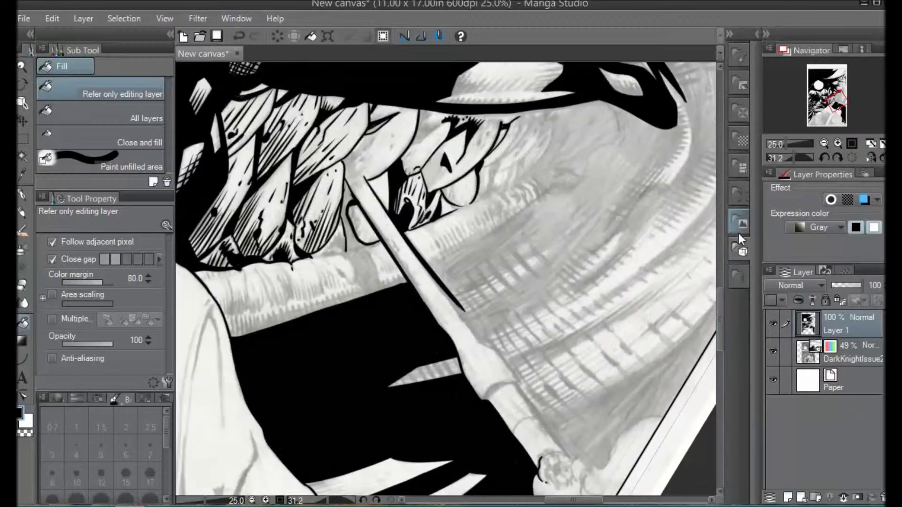
key("ctrl+z")
key("p")
left_click_drag(476, 397, 444, 424)
left_click_drag(444, 425, 507, 424)
key("g")
left_click(409, 338)
Ink the edge and end of the textured band beyond the staff, plus a long pointed fold highlight beside it.
left_click_drag(721, 300, 726, 312)
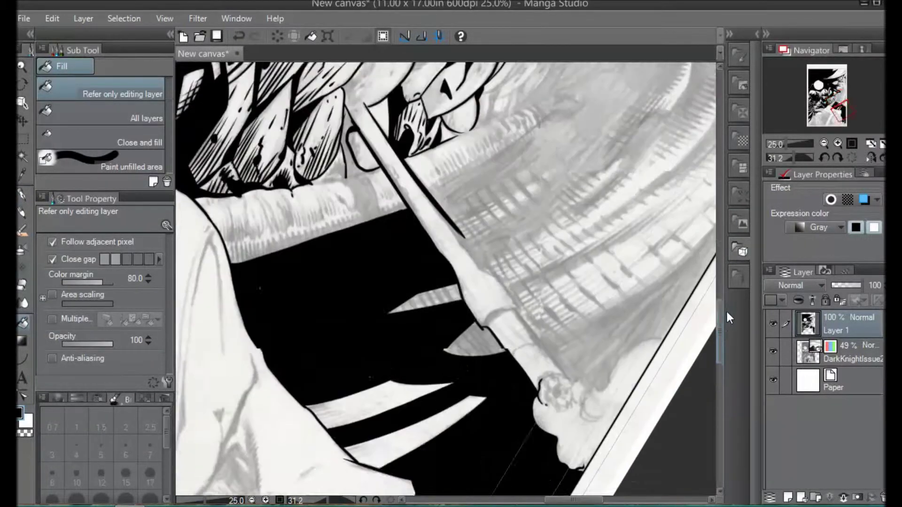
scroll(727, 316, "up", 2)
key("p")
mouse_move(434, 293)
left_mouse_down()
mouse_move(571, 201)
mouse_move(544, 223)
mouse_move(546, 199)
mouse_move(517, 209)
left_mouse_up()
mouse_move(516, 209)
left_mouse_down()
mouse_move(542, 180)
mouse_move(562, 132)
mouse_move(542, 163)
left_mouse_up()
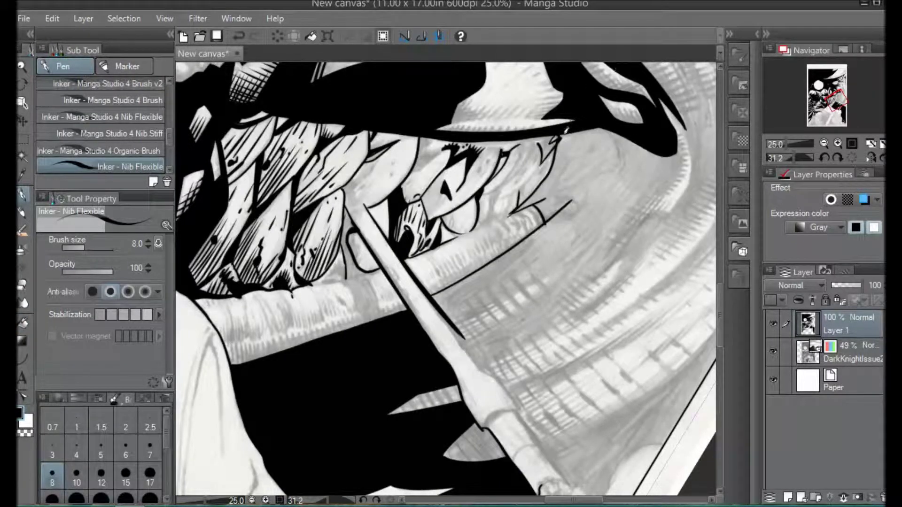
left_click_drag(456, 323, 596, 234)
left_click_drag(471, 345, 587, 249)
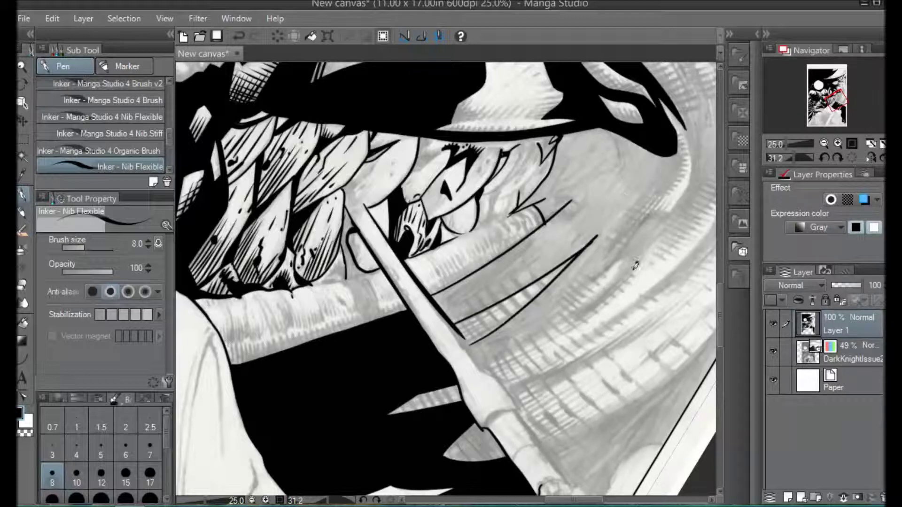
Ink the cape-side edge of the staff down to its knob.
left_click_drag(474, 229, 500, 292)
left_click_drag(344, 384, 411, 290)
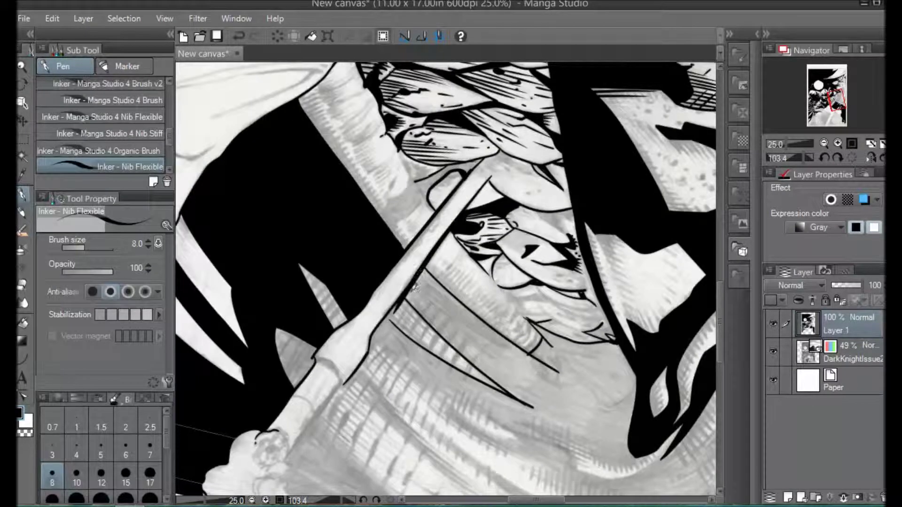
left_click_drag(722, 290, 722, 303)
left_click_drag(288, 388, 394, 227)
key("ctrl+z")
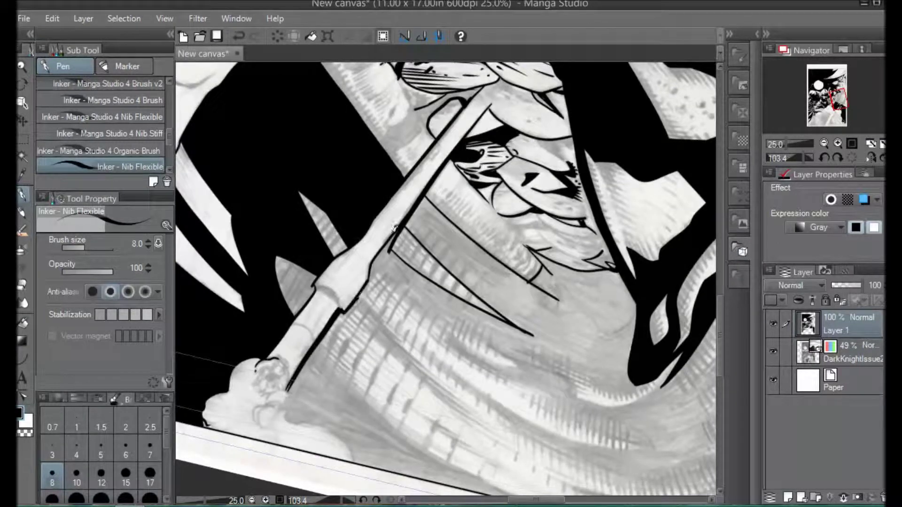
Ink the cape's long outer edge and fill the gap between it and the panel border with black.
key("shift+space")
left_click_drag(425, 235, 489, 264)
mouse_move(206, 352)
left_mouse_down()
mouse_move(251, 282)
mouse_move(347, 168)
mouse_move(389, 142)
left_mouse_up()
key("ctrl+z")
left_click_drag(247, 283, 388, 142)
key("ctrl+z")
scroll(721, 257, "up", 3)
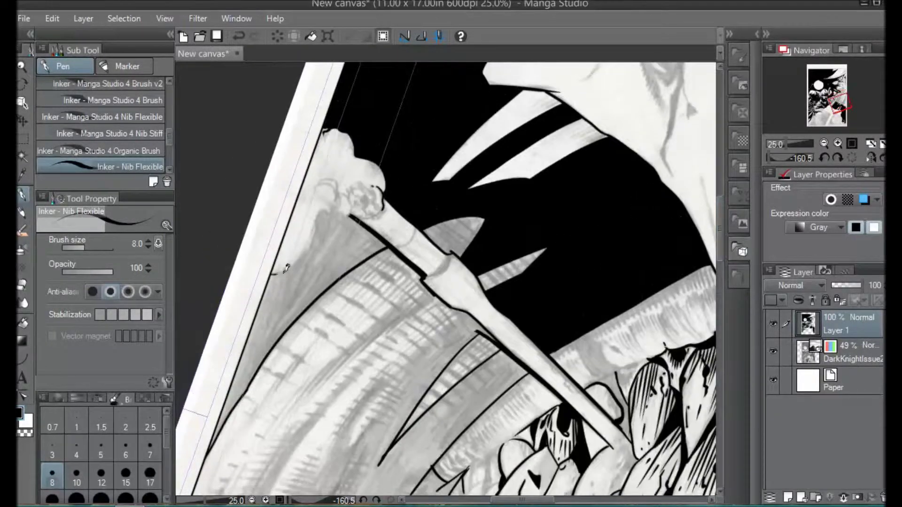
left_click(23, 323)
left_click(314, 264)
Ink the inner cape folds as long tapering contours running from the staff to the cape's curve.
left_click_drag(720, 223, 720, 248)
left_click(23, 194)
left_click_drag(323, 413, 376, 295)
mouse_move(320, 430)
left_mouse_down()
mouse_move(315, 334)
mouse_move(375, 294)
mouse_move(375, 254)
mouse_move(418, 201)
left_mouse_up()
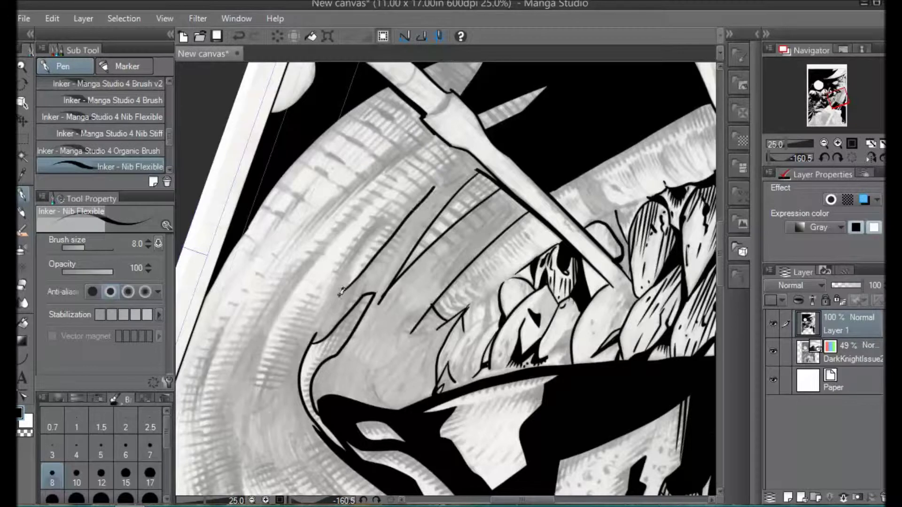
mouse_move(350, 282)
left_mouse_down()
mouse_move(360, 251)
mouse_move(422, 194)
left_mouse_up()
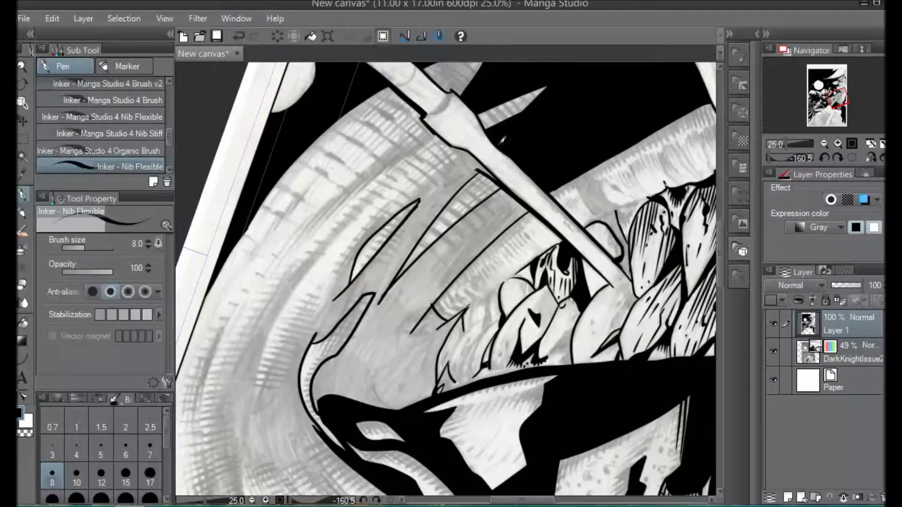
mouse_move(325, 308)
left_mouse_down()
mouse_move(375, 235)
mouse_move(464, 159)
left_mouse_up()
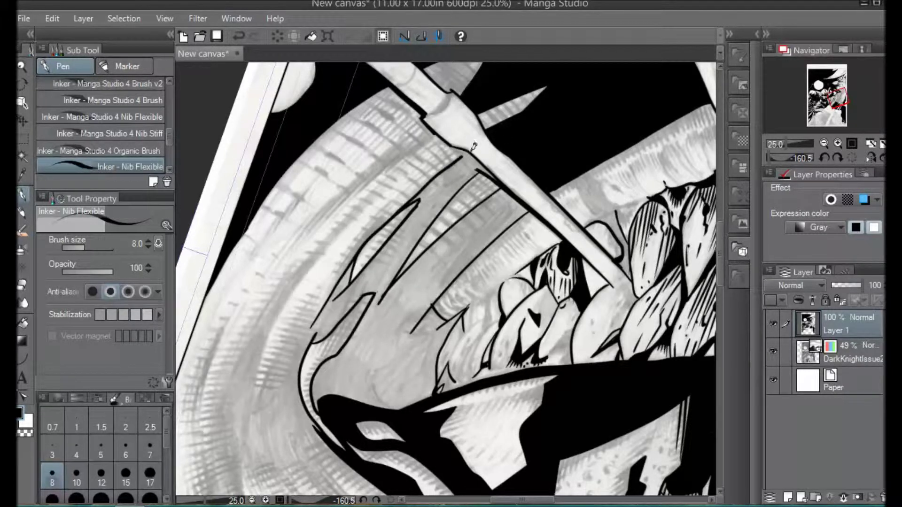
mouse_move(250, 402)
left_mouse_down()
mouse_move(285, 369)
mouse_move(326, 305)
left_mouse_up()
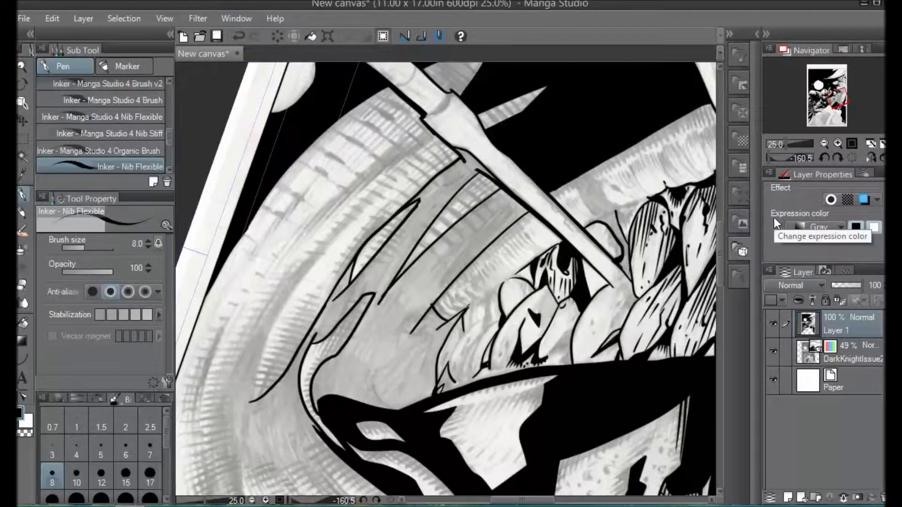
Redraw the contour line along the outer edge of the textured band behind the staff.
key("ctrl+z")
left_click_drag(564, 191, 714, 111)
key("ctrl+z")
left_click_drag(553, 196, 713, 112)
key("ctrl+z")
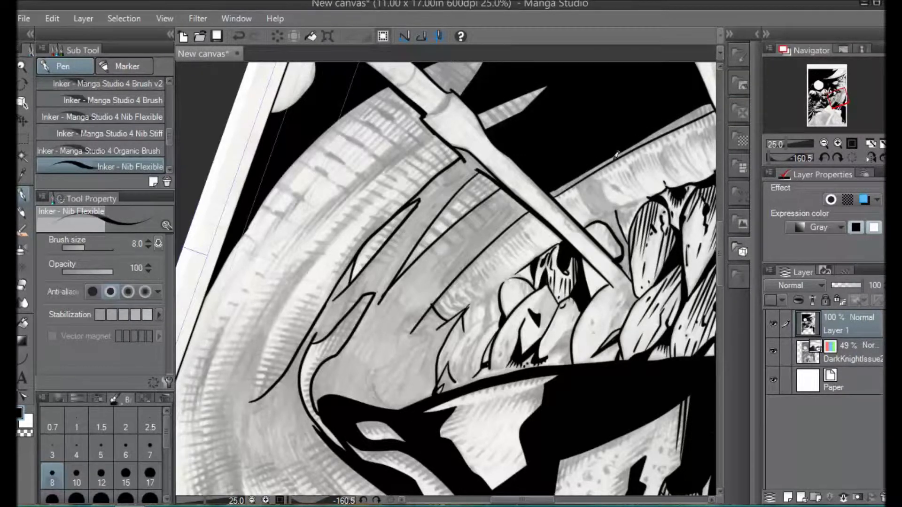
Close the open tip of the inner cape shadow and fill the shadow with black around the fold highlights.
key("g")
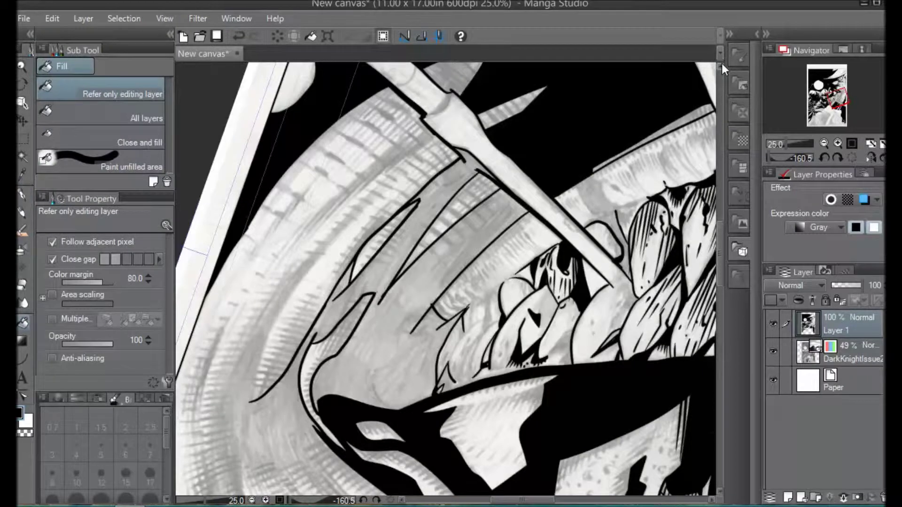
key("p")
key("g")
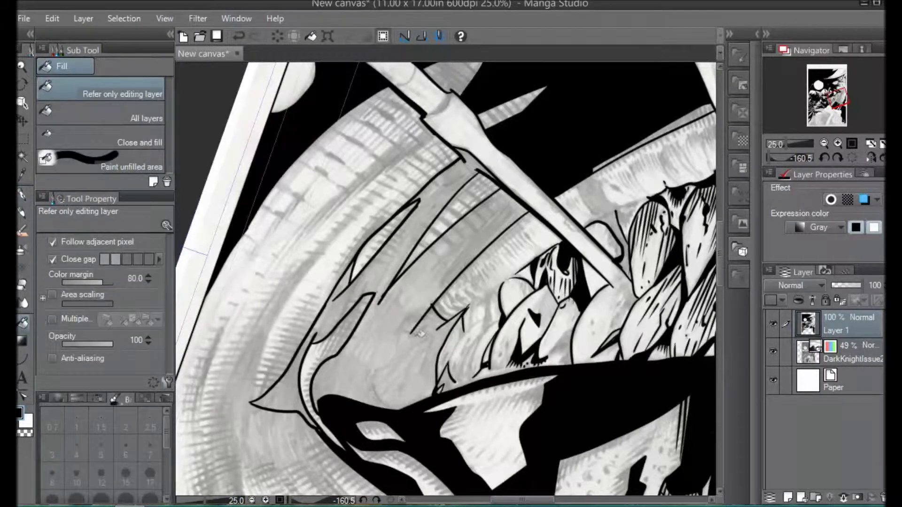
left_click(408, 347)
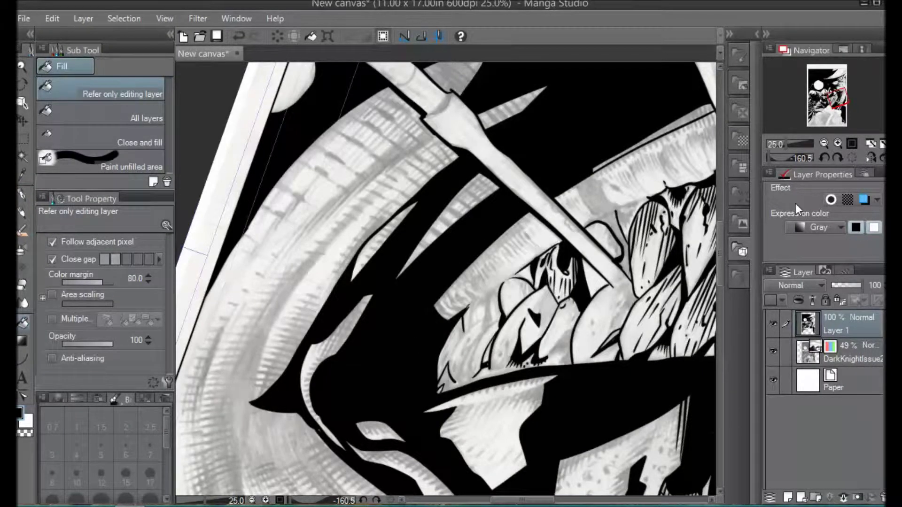
Ink the next long curved cape fold and the ragged edge that closes off its shadow.
left_click(22, 195)
mouse_move(263, 395)
left_mouse_down()
mouse_move(291, 336)
mouse_move(298, 346)
mouse_move(345, 225)
mouse_move(419, 153)
left_mouse_up()
mouse_move(233, 467)
left_mouse_down()
mouse_move(235, 371)
mouse_move(324, 242)
mouse_move(422, 150)
left_mouse_up()
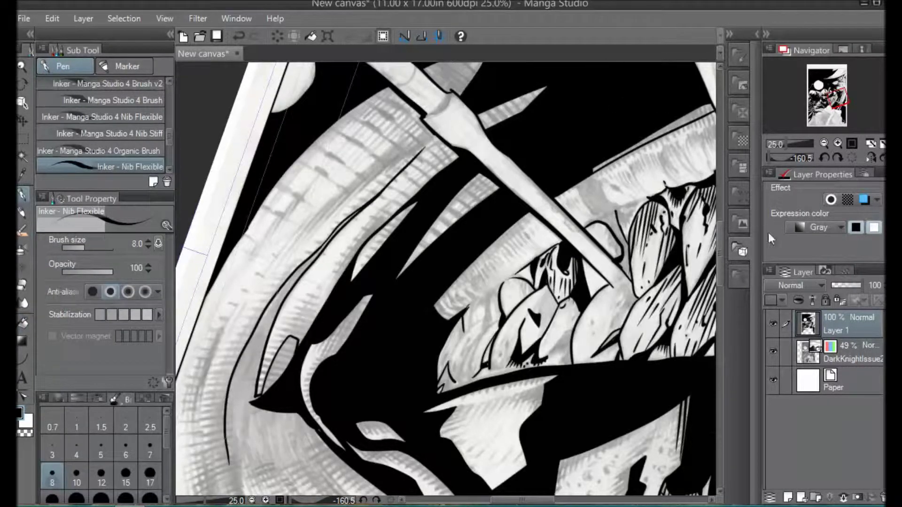
scroll(262, 268, "down", 4)
left_click_drag(228, 256, 240, 292)
mouse_move(240, 293)
left_mouse_down()
mouse_move(242, 256)
mouse_move(320, 271)
mouse_move(334, 245)
mouse_move(324, 223)
left_mouse_up()
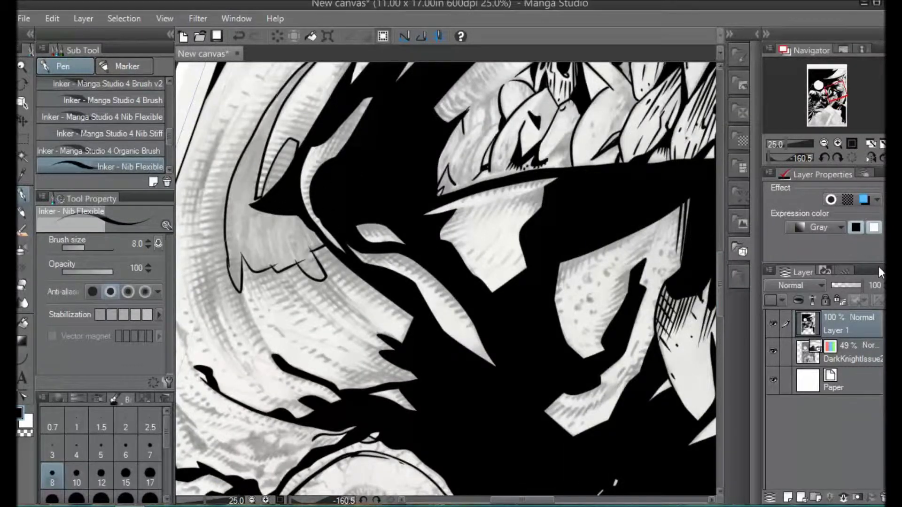
Fill the ragged cape shadow and the small enclosed shape beside it with black.
scroll(723, 245, "up", 3)
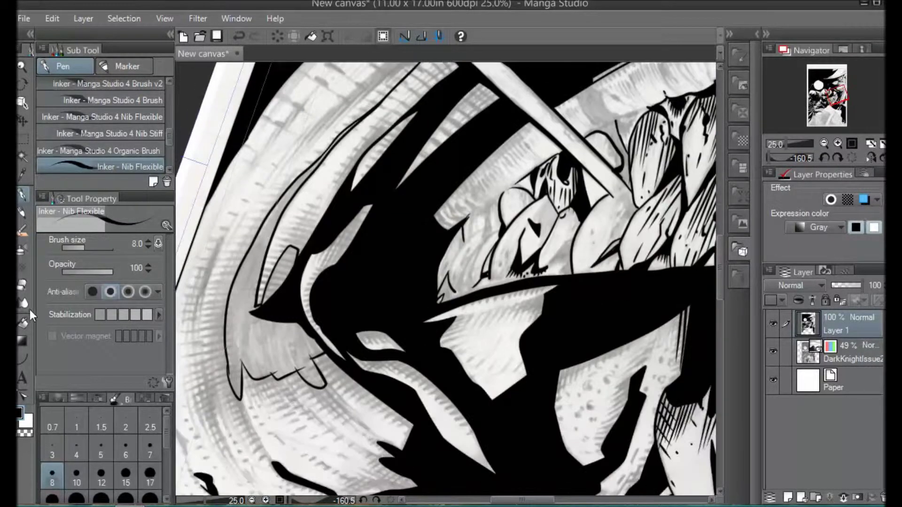
left_click(24, 322)
left_click(265, 333)
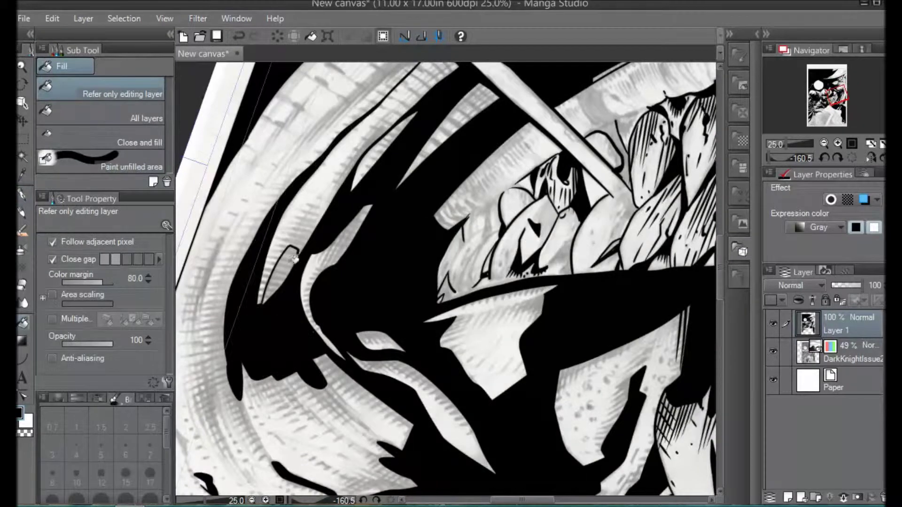
left_click(289, 264)
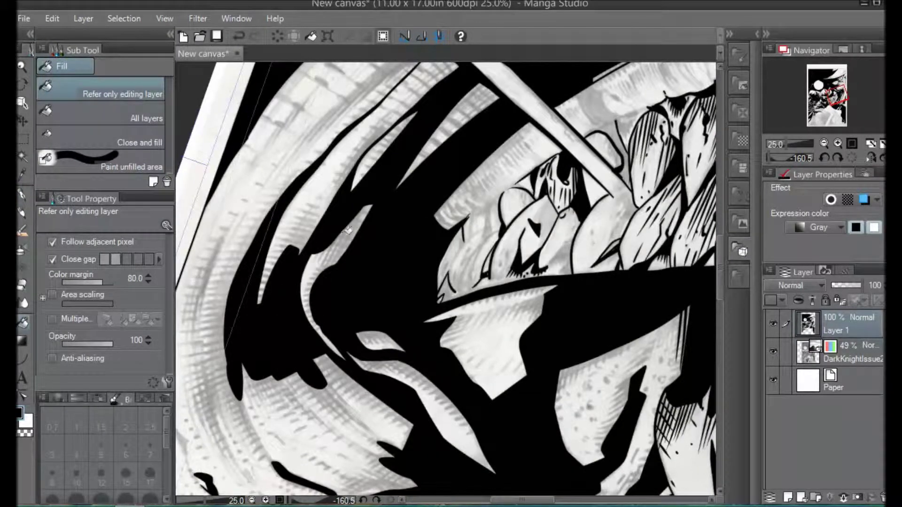
Cross-hatch the two pointed cape highlights next to the staff.
left_click_drag(794, 159, 804, 158)
left_click(22, 194)
mouse_move(254, 266)
left_mouse_down()
mouse_move(274, 232)
mouse_move(270, 250)
left_mouse_up()
mouse_move(265, 276)
left_mouse_down()
mouse_move(277, 258)
mouse_move(308, 305)
left_mouse_up()
key("shift+space")
mouse_move(372, 248)
left_mouse_down()
mouse_move(425, 356)
mouse_move(425, 257)
left_mouse_up()
key("space")
mouse_move(443, 371)
left_mouse_down()
mouse_move(475, 325)
mouse_move(471, 337)
left_mouse_up()
key("ctrl+z")
left_click_drag(448, 375, 478, 340)
left_click_drag(571, 271, 401, 343)
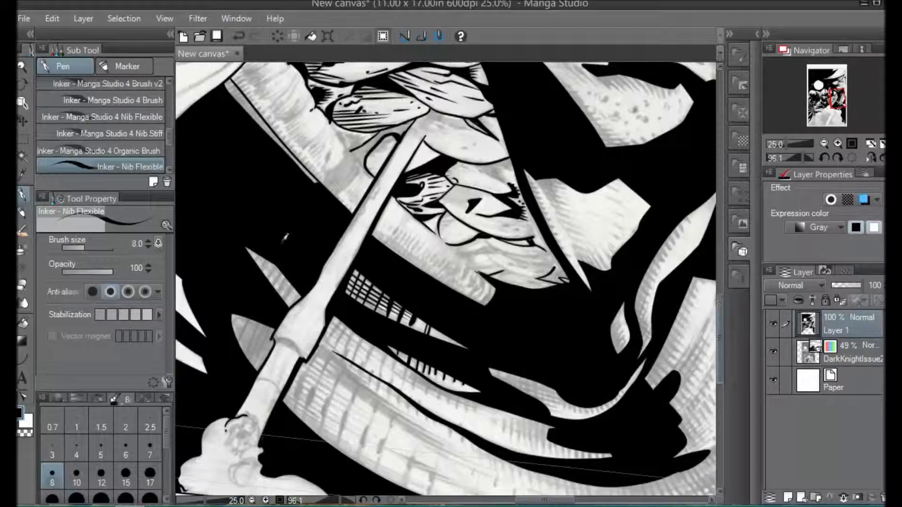
Cross-hatch the thin pointed highlight in the black area on the other side of the staff.
left_click_drag(261, 265, 282, 295)
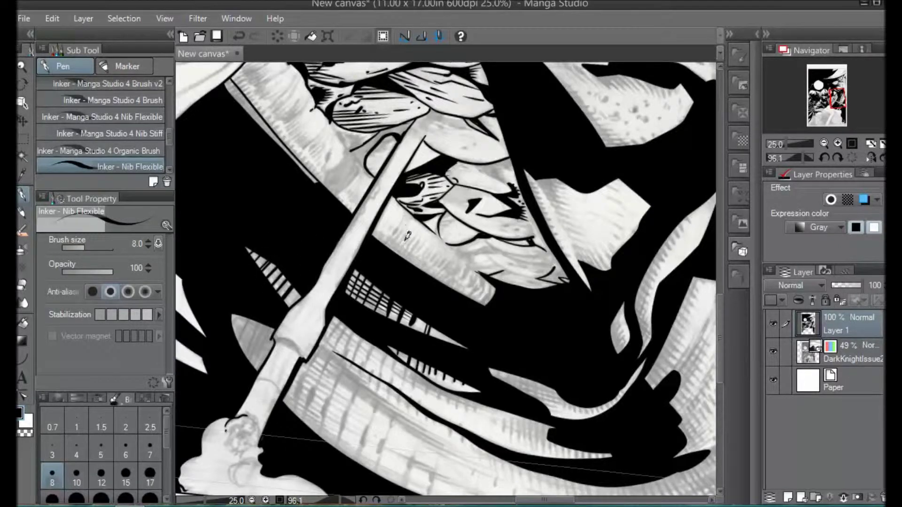
left_click_drag(405, 235, 401, 319)
left_click_drag(464, 422, 411, 475)
left_click_drag(458, 439, 410, 477)
key("ctrl+z")
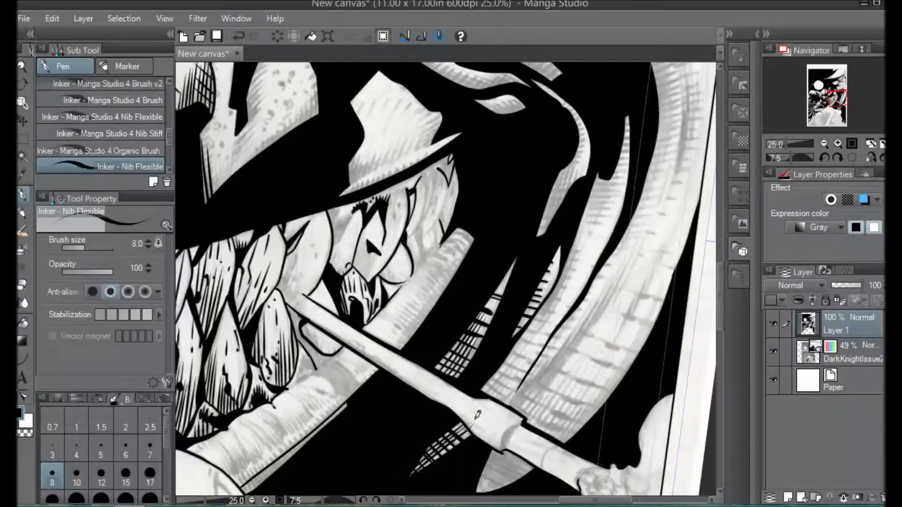
Hatch the narrow curved highlight inside the cape and cross-hatch its wider pointed end.
key("e")
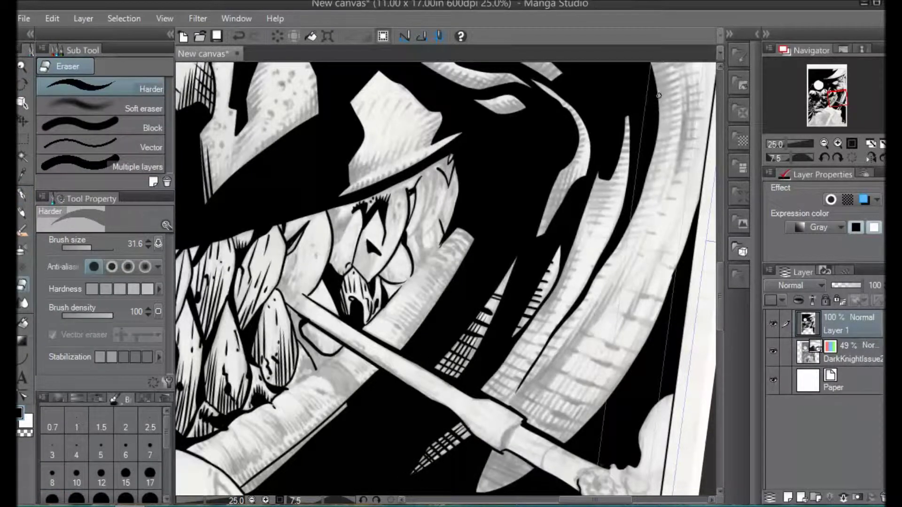
key("r")
left_click_drag(641, 183, 425, 77)
left_click_drag(720, 260, 720, 239)
key("p")
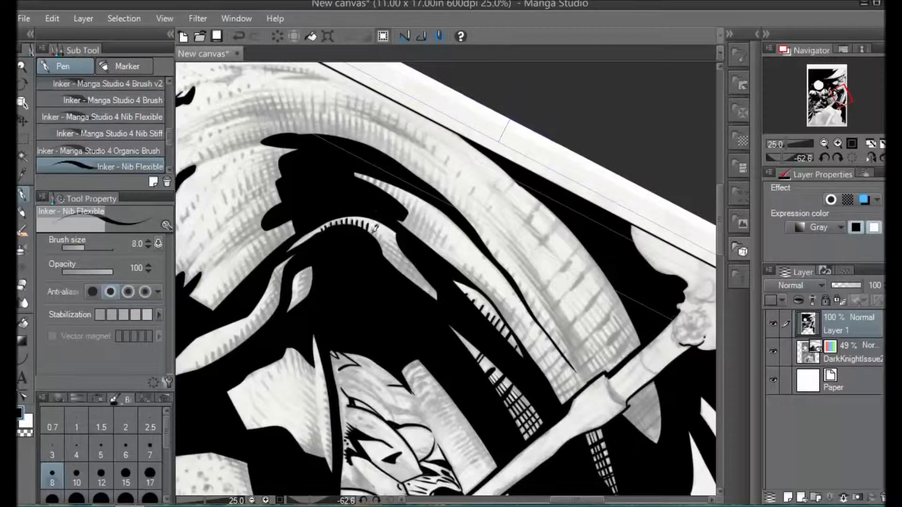
left_click_drag(388, 260, 397, 238)
left_click_drag(392, 267, 404, 252)
mouse_move(403, 279)
left_mouse_down()
mouse_move(412, 261)
mouse_move(424, 278)
left_mouse_up()
left_click_drag(426, 294, 433, 285)
Hatch the small leaf-shaped highlight beside the narrow curved one with short strokes.
key("r")
mouse_move(437, 172)
left_mouse_down()
mouse_move(498, 263)
mouse_move(454, 237)
left_mouse_up()
key("p")
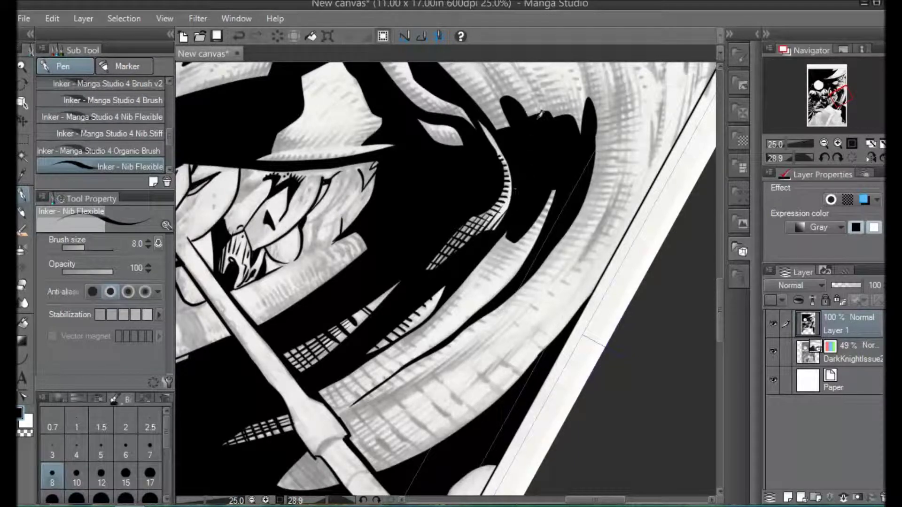
key("space")
mouse_move(527, 92)
left_mouse_down()
mouse_move(525, 187)
mouse_move(567, 271)
left_mouse_up()
key("r")
key("p")
left_click_drag(469, 230, 489, 264)
left_click(23, 323)
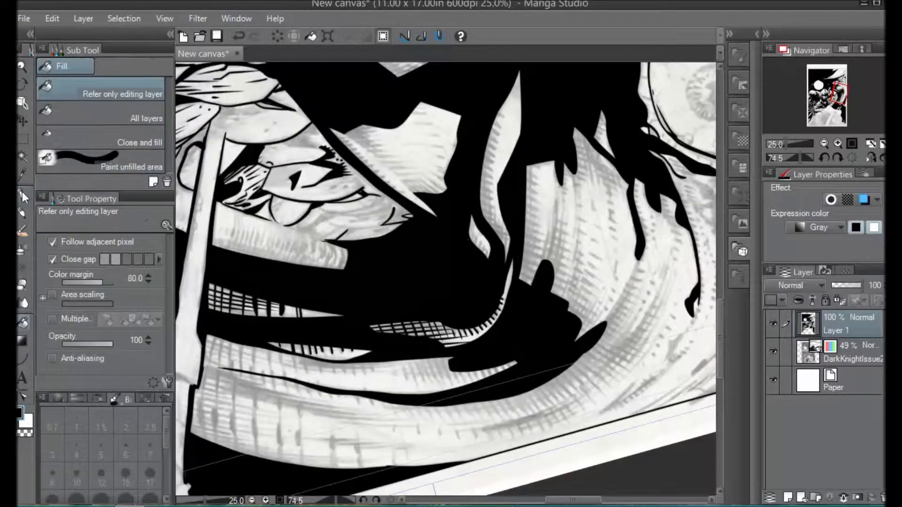
key("p")
left_click_drag(486, 243, 489, 256)
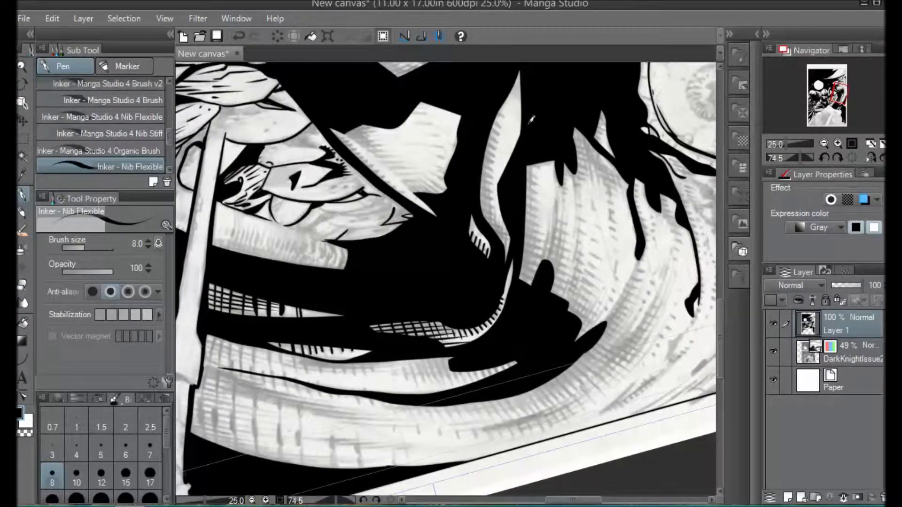
Hatch along one edge of the long wavy cape highlight with rows of short strokes.
key("r")
mouse_move(566, 156)
left_mouse_down()
mouse_move(448, 157)
mouse_move(369, 124)
mouse_move(305, 180)
left_mouse_up()
key("p")
key("r")
key("p")
mouse_move(290, 198)
left_mouse_down()
mouse_move(329, 223)
mouse_move(361, 230)
left_mouse_up()
left_click_drag(366, 216, 375, 232)
left_click_drag(378, 217, 388, 234)
left_click_drag(390, 218, 399, 232)
left_click_drag(404, 212, 403, 226)
mouse_move(417, 211)
left_mouse_down()
mouse_move(410, 221)
mouse_move(515, 292)
left_mouse_up()
Add cross-hatching at the narrow end of the long wavy cape highlight.
key("r")
key("p")
mouse_move(543, 229)
left_mouse_down()
mouse_move(516, 256)
mouse_move(515, 272)
left_mouse_up()
left_click_drag(530, 253, 519, 273)
left_click_drag(522, 277, 505, 291)
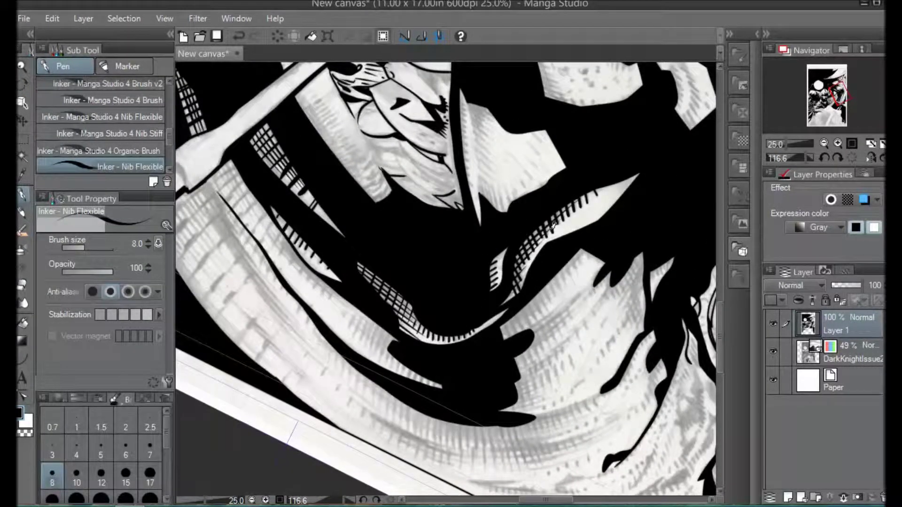
Start hatching the pale angular patch above the scales, working along its lower edge.
key("r")
left_click_drag(544, 145, 317, 184)
key("p")
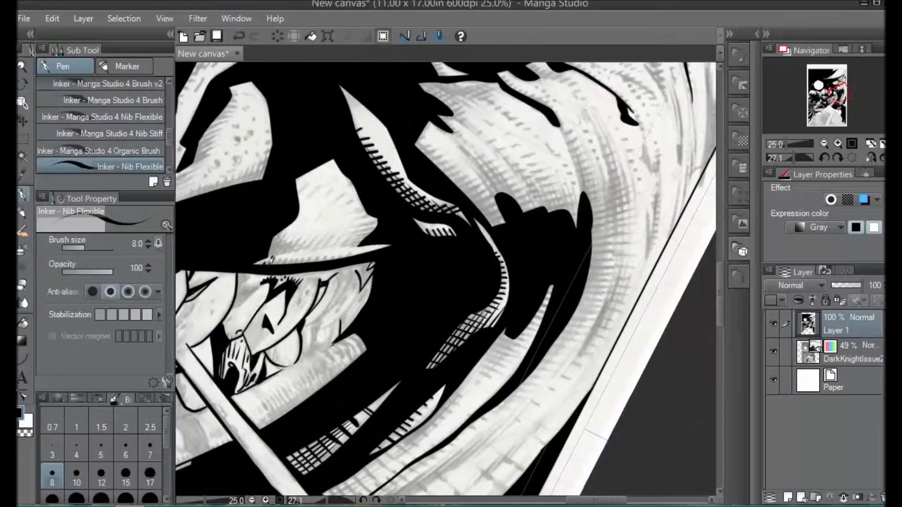
left_click_drag(287, 257, 301, 255)
key("r")
left_click_drag(490, 139, 406, 135)
key("p")
mouse_move(283, 356)
left_mouse_down()
mouse_move(320, 321)
mouse_move(302, 321)
left_mouse_up()
Build up the angular patch's shading with long tapering strokes and cross-hatching toward its lower corner.
key("r")
left_click_drag(466, 188, 420, 369)
key("p")
left_click_drag(536, 263, 563, 244)
left_click_drag(536, 278, 559, 264)
left_click_drag(544, 292, 566, 279)
left_click_drag(568, 300, 590, 260)
left_click_drag(592, 295, 601, 269)
left_click_drag(604, 293, 610, 274)
key("r")
mouse_move(501, 234)
left_mouse_down()
mouse_move(371, 263)
mouse_move(366, 278)
left_mouse_up()
key("p")
left_click_drag(276, 224, 300, 203)
mouse_move(282, 230)
left_mouse_down()
mouse_move(303, 208)
mouse_move(371, 209)
left_mouse_up()
Ink the round spots and small specks on the spotted patch beside the angular one.
left_click_drag(601, 500, 582, 501)
left_click_drag(720, 300, 723, 276)
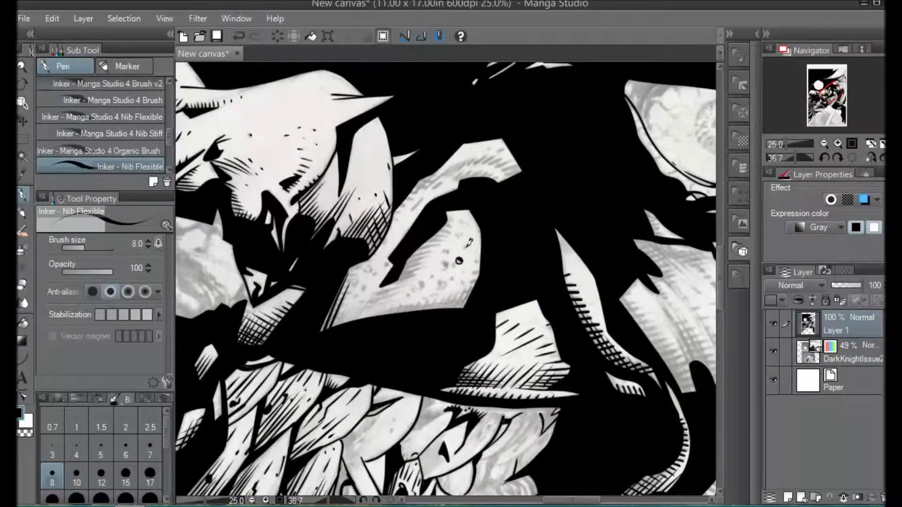
left_click(458, 261)
left_click_drag(439, 286, 423, 287)
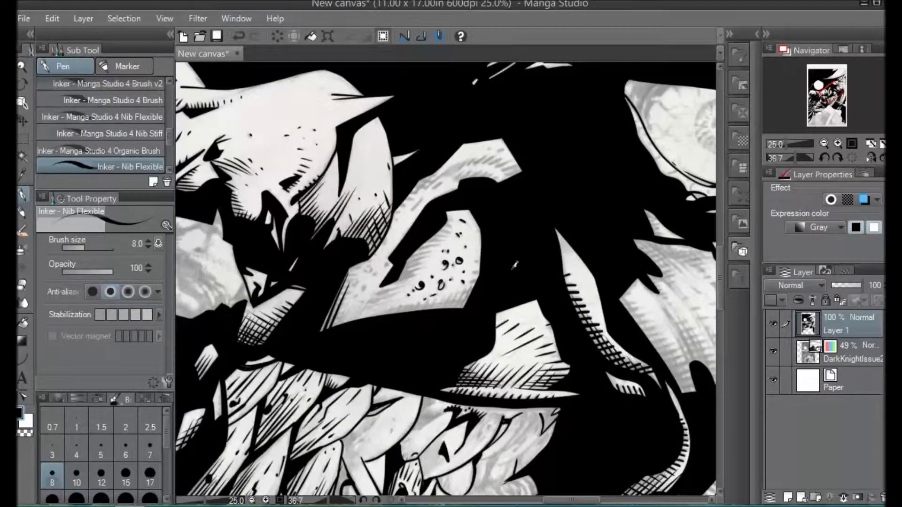
Ink a long contour stroke parallel to the black edge of the spotted patch, redoing the first attempt.
key("shift+space")
left_click_drag(517, 254, 463, 205)
left_click_drag(425, 397, 479, 276)
key("shift+space")
key("ctrl+z")
left_click_drag(425, 400, 472, 276)
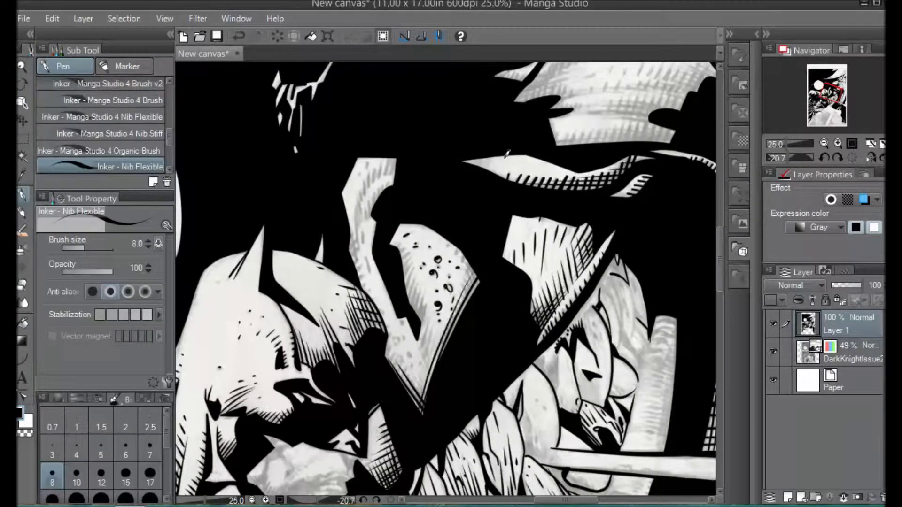
Hatch short strokes along the black edge of the spotted patch, continuing down to its pointed lower tip.
key("shift+space")
left_click_drag(505, 158, 527, 298)
mouse_move(373, 296)
left_mouse_down()
mouse_move(409, 289)
mouse_move(444, 305)
mouse_move(460, 292)
left_mouse_up()
left_click_drag(452, 305, 467, 293)
key("shift+space")
left_click_drag(494, 230, 484, 333)
left_click_drag(420, 287, 433, 275)
left_click_drag(423, 295, 433, 277)
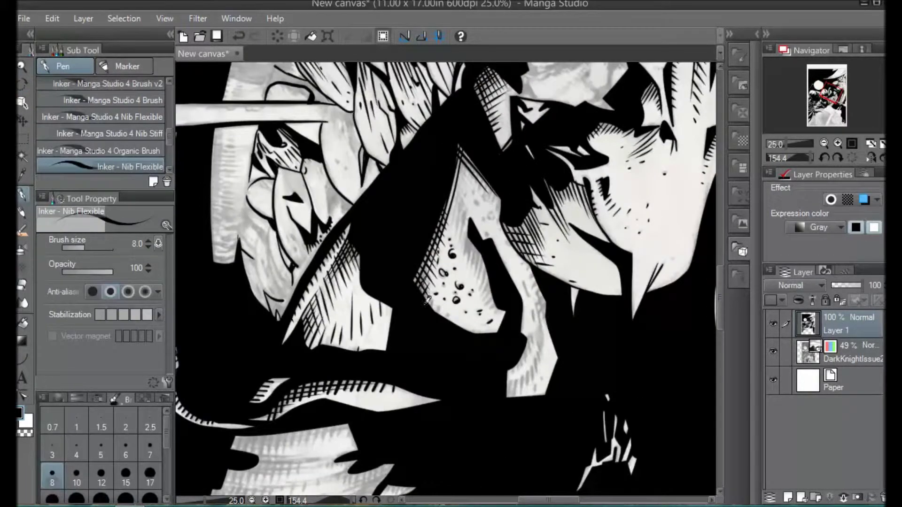
mouse_move(500, 318)
left_mouse_down()
mouse_move(397, 353)
mouse_move(414, 391)
left_mouse_up()
left_click_drag(411, 375, 425, 397)
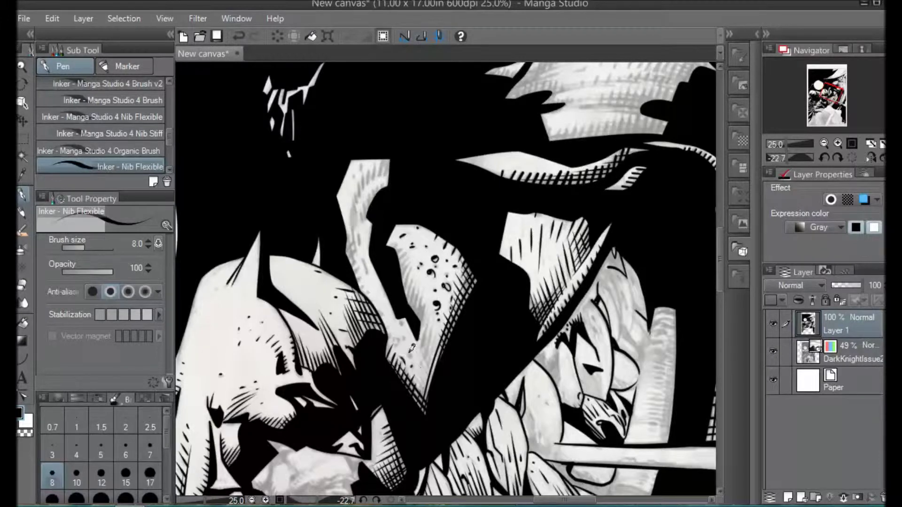
Shade the spotted patch's opposite edge and lower tip with long tapering strokes and cross-hatching.
key("shift+space")
mouse_move(465, 238)
left_mouse_down()
mouse_move(497, 270)
mouse_move(496, 296)
left_mouse_up()
left_click_drag(326, 279, 353, 249)
left_click_drag(333, 279, 365, 251)
key("shift+space")
left_click_drag(611, 329, 603, 209)
left_click_drag(365, 344, 403, 300)
left_click_drag(362, 347, 420, 297)
left_click_drag(379, 319, 426, 273)
left_click_drag(396, 293, 422, 270)
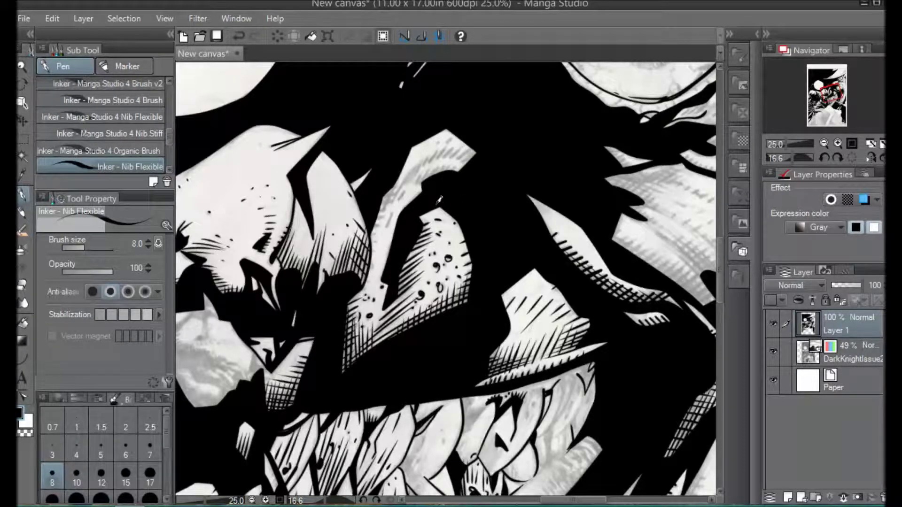
Hatch the narrow curved strip beside the spotted patch along its shadowed edge.
mouse_move(398, 196)
left_mouse_down()
mouse_move(440, 153)
mouse_move(485, 142)
mouse_move(437, 161)
mouse_move(455, 166)
left_mouse_up()
mouse_move(405, 189)
left_mouse_down()
mouse_move(409, 178)
mouse_move(393, 191)
mouse_move(388, 207)
mouse_move(395, 206)
left_mouse_up()
key("g")
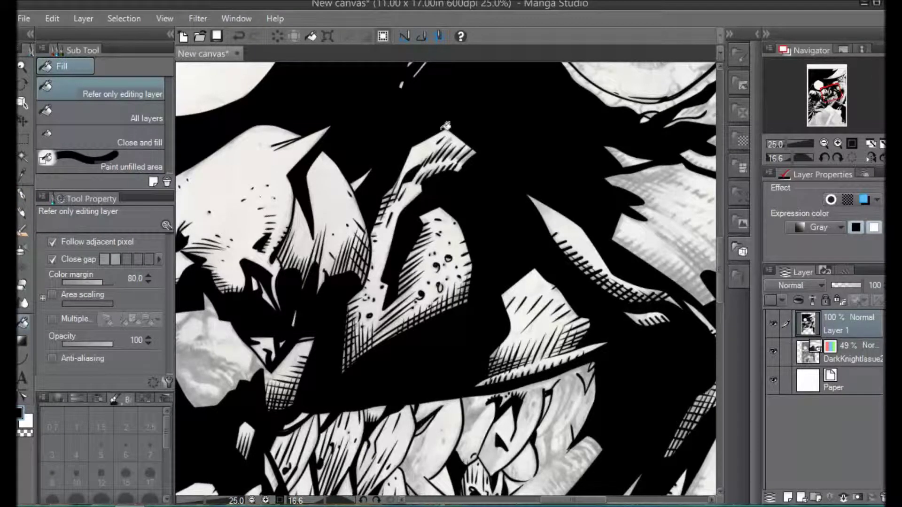
Ink long contour strokes along the lower edge of the large ribbed patch below the monster's eye.
left_click_drag(590, 500, 617, 499)
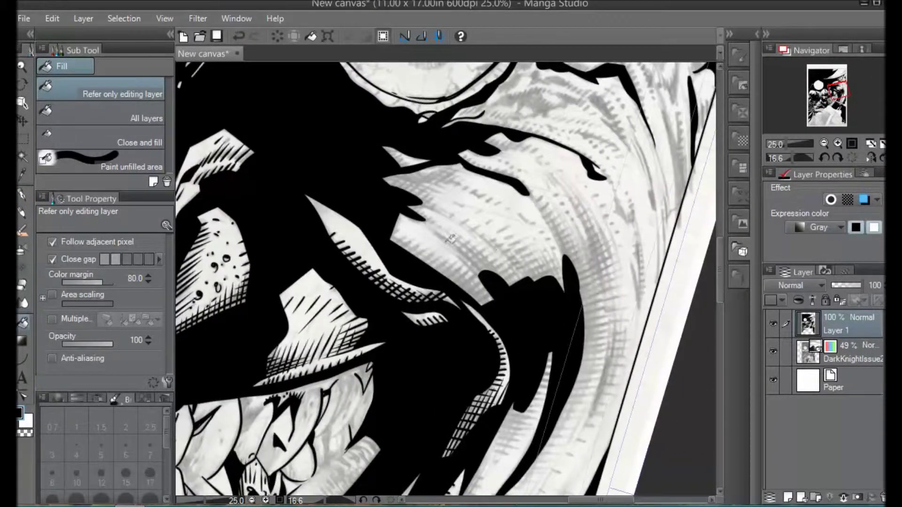
key("shift+space")
left_click_drag(451, 240, 469, 283)
key("ctrl+z")
key("shift+space")
left_click_drag(528, 228, 495, 238)
key("p")
left_click_drag(406, 302, 502, 241)
mouse_move(407, 308)
left_mouse_down()
mouse_move(491, 259)
mouse_move(484, 270)
left_mouse_up()
left_click_drag(438, 310, 489, 278)
mouse_move(439, 314)
left_mouse_down()
mouse_move(505, 275)
mouse_move(434, 326)
left_mouse_up()
left_click_drag(494, 293, 420, 336)
Cross the contour lines on the ribbed patch's lower edge with a row of short strokes, undoing the first attempt.
key("shift+space")
left_click_drag(549, 241, 408, 179)
left_click_drag(421, 224, 403, 234)
key("ctrl+z")
key("shift+space")
left_click_drag(512, 249, 486, 219)
left_click_drag(391, 241, 392, 259)
mouse_move(412, 250)
left_mouse_down()
mouse_move(405, 264)
mouse_move(418, 269)
left_mouse_up()
mouse_move(432, 256)
left_mouse_down()
mouse_move(425, 273)
mouse_move(435, 277)
left_mouse_up()
mouse_move(459, 258)
left_mouse_down()
mouse_move(448, 280)
mouse_move(456, 285)
left_mouse_up()
mouse_move(472, 266)
left_mouse_down()
mouse_move(464, 286)
mouse_move(489, 295)
left_mouse_up()
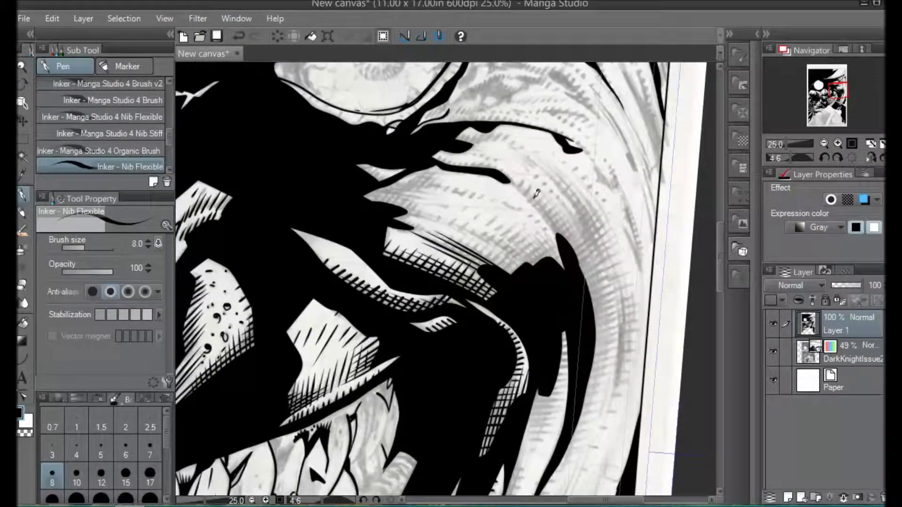
Extend the ribbed patch's shading with more hatching and long contour strokes out of the black shadow.
mouse_move(454, 236)
left_mouse_down()
mouse_move(481, 239)
mouse_move(475, 256)
mouse_move(520, 247)
left_mouse_up()
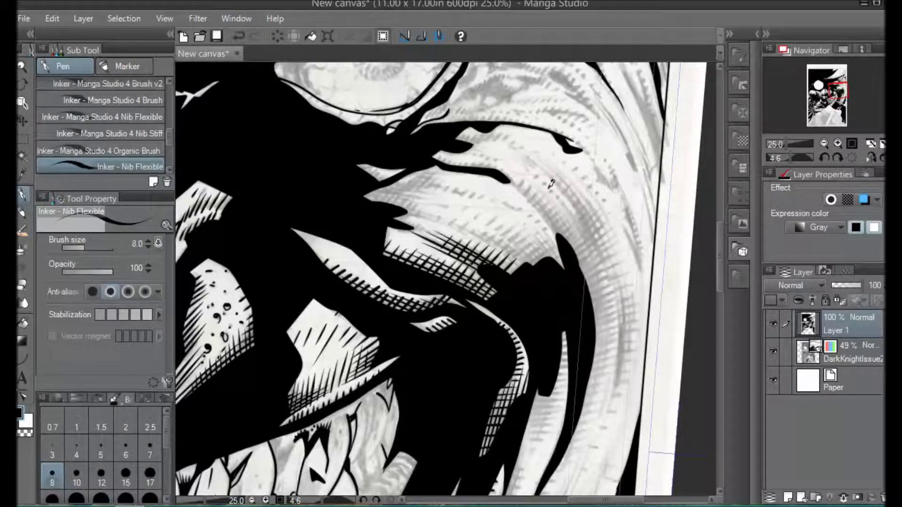
key("shift+space")
mouse_move(512, 207)
left_mouse_down()
mouse_move(520, 211)
mouse_move(499, 348)
left_mouse_up()
left_click_drag(487, 305, 521, 255)
left_click_drag(470, 329, 520, 257)
left_click_drag(477, 310, 438, 360)
mouse_move(479, 338)
left_mouse_down()
mouse_move(434, 373)
mouse_move(450, 380)
mouse_move(432, 392)
left_mouse_up()
left_click_drag(474, 378, 439, 393)
Cross-hatch the ribbed patch beside the black shadow and add rows of short strokes across its middle.
key("shift+space")
mouse_move(489, 352)
left_mouse_down()
mouse_move(490, 208)
mouse_move(466, 231)
left_mouse_up()
left_click_drag(476, 224, 470, 233)
left_click_drag(517, 216, 491, 237)
mouse_move(493, 204)
left_mouse_down()
mouse_move(519, 242)
mouse_move(498, 227)
left_mouse_up()
mouse_move(529, 198)
left_mouse_down()
mouse_move(493, 230)
mouse_move(515, 237)
left_mouse_up()
left_click_drag(536, 220, 522, 241)
left_click_drag(524, 203, 512, 216)
mouse_move(535, 207)
left_mouse_down()
mouse_move(519, 224)
mouse_move(537, 230)
left_mouse_up()
left_click_drag(520, 194, 468, 220)
left_click_drag(451, 220, 432, 232)
mouse_move(465, 194)
left_mouse_down()
mouse_move(423, 224)
mouse_move(391, 218)
mouse_move(400, 244)
left_mouse_up()
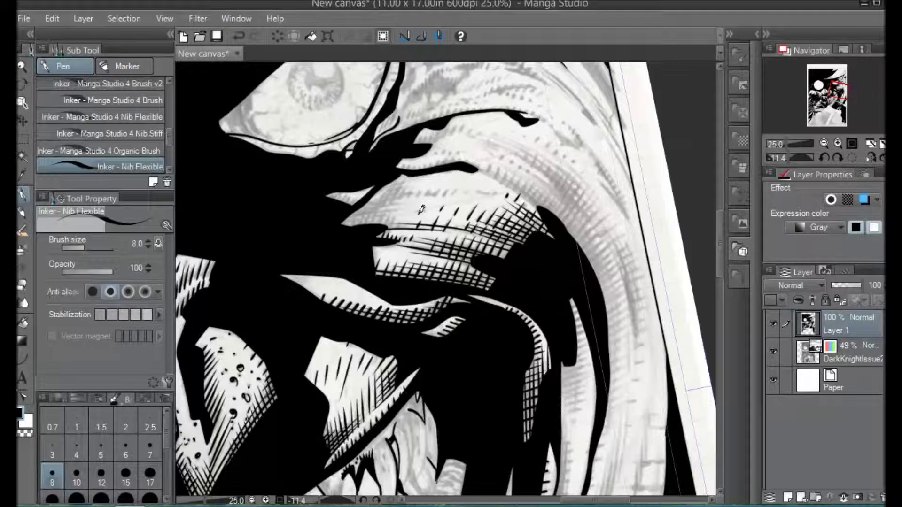
Cross-hatch the ribbed patch's narrow end nearest the eye and add long diagonal strokes across it.
key("shift+space")
left_click_drag(456, 186, 379, 205)
left_click_drag(341, 258, 358, 231)
left_click_drag(342, 267, 360, 240)
left_click_drag(340, 278, 367, 244)
left_click_drag(339, 297, 346, 286)
left_click_drag(378, 234, 340, 313)
left_click_drag(413, 195, 375, 261)
left_click_drag(425, 176, 403, 202)
Add short finishing ticks along the ribbed patch's narrow end and its upper edge.
mouse_move(355, 277)
left_mouse_down()
mouse_move(340, 315)
mouse_move(360, 295)
left_mouse_up()
mouse_move(358, 245)
left_mouse_down()
mouse_move(341, 279)
mouse_move(342, 271)
left_mouse_up()
mouse_move(380, 228)
left_mouse_down()
mouse_move(361, 252)
mouse_move(367, 243)
left_mouse_up()
left_click_drag(398, 201, 387, 222)
left_click_drag(409, 165, 400, 180)
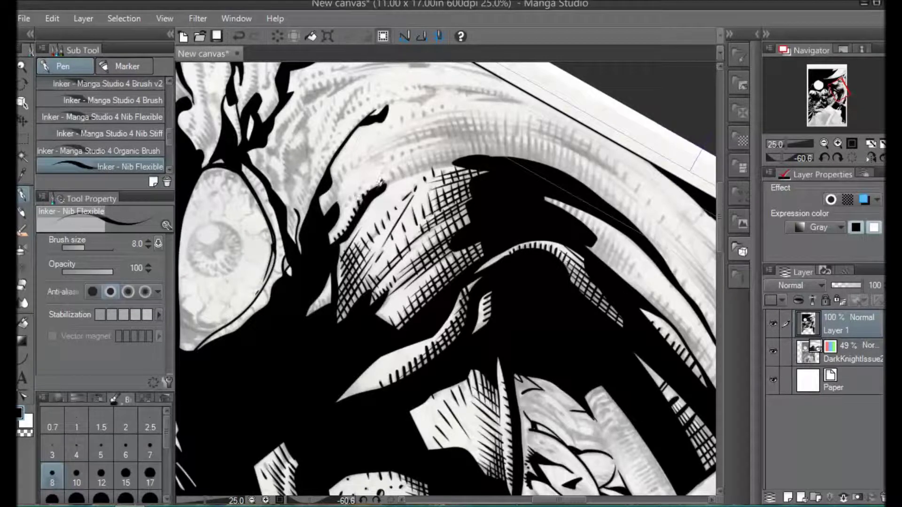
Ink short ticks and dots on the fold between the two dark wrinkles beside the eye.
left_click_drag(324, 201, 328, 210)
mouse_move(328, 198)
left_mouse_down()
mouse_move(331, 209)
mouse_move(337, 188)
left_mouse_up()
left_click_drag(343, 164, 345, 173)
left_click_drag(352, 161, 360, 163)
left_click(370, 148)
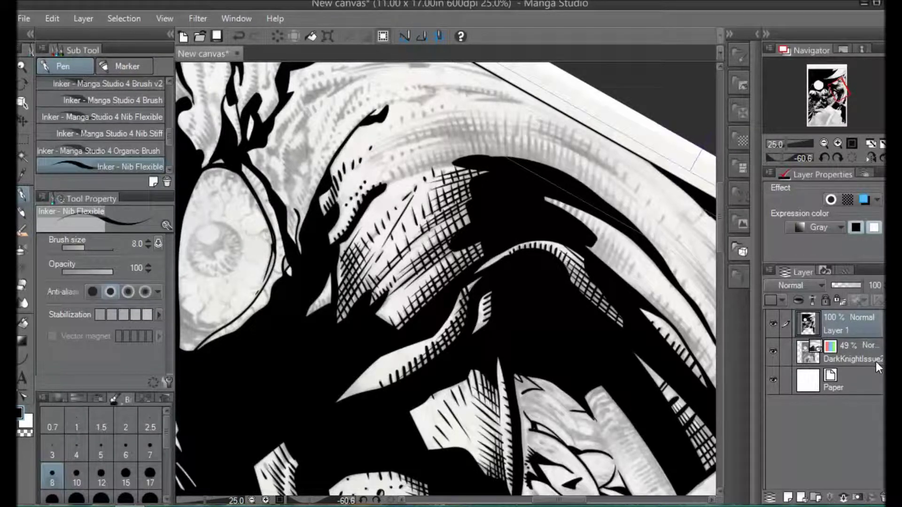
left_click_drag(314, 197, 326, 172)
left_click_drag(372, 109, 374, 113)
left_click_drag(377, 106, 380, 110)
Ink the small creases and shadow shape between the eye and the upper wrinkle, filling the enclosed area black.
left_click_drag(305, 185, 301, 196)
left_click_drag(307, 178, 293, 219)
mouse_move(288, 212)
left_mouse_down()
mouse_move(292, 230)
mouse_move(297, 213)
left_mouse_up()
left_click_drag(295, 181, 292, 202)
left_click_drag(293, 173, 295, 182)
left_click_drag(310, 147, 304, 175)
mouse_move(305, 122)
left_mouse_down()
mouse_move(309, 141)
mouse_move(293, 145)
mouse_move(297, 183)
left_mouse_up()
left_click(22, 322)
left_click(296, 164)
Ink rows of dots and slanted ticks above the upper dark wrinkle, undoing the first stroke.
left_click(22, 195)
mouse_move(291, 168)
left_mouse_down()
mouse_move(306, 131)
mouse_move(301, 146)
mouse_move(318, 146)
mouse_move(321, 160)
mouse_move(333, 129)
left_mouse_up()
key("ctrl+z")
mouse_move(338, 114)
left_mouse_down()
mouse_move(336, 121)
mouse_move(341, 115)
left_mouse_up()
mouse_move(350, 97)
left_mouse_down()
mouse_move(347, 107)
mouse_move(354, 100)
left_mouse_up()
left_click_drag(363, 84, 362, 97)
left_click_drag(370, 81, 368, 94)
left_click_drag(338, 122, 360, 94)
left_click_drag(358, 107, 366, 99)
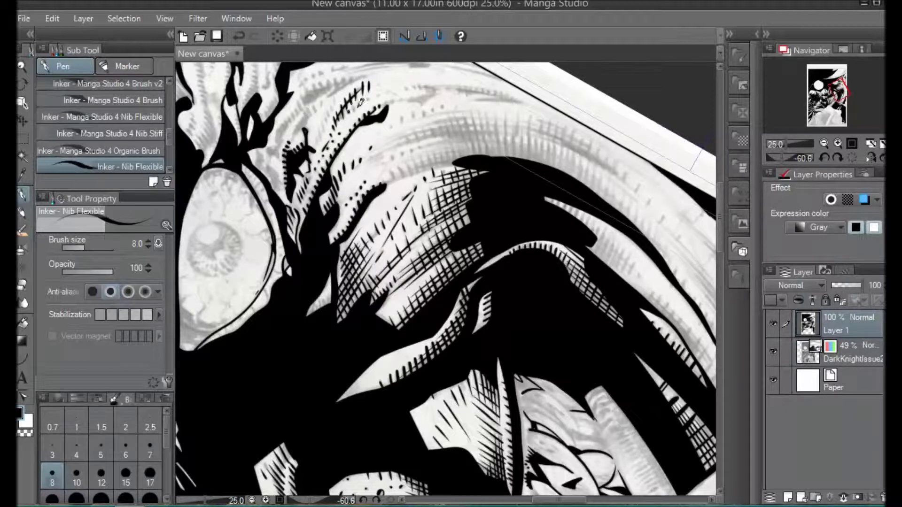
Add dots past the end of the upper wrinkle and more short ticks to the rows above it.
left_click(379, 95)
left_click(390, 91)
left_click_drag(320, 131, 318, 143)
left_click_drag(324, 123, 320, 136)
mouse_move(328, 115)
left_mouse_down()
mouse_move(325, 127)
mouse_move(328, 119)
left_mouse_up()
left_click_drag(337, 100, 334, 110)
left_click_drag(321, 100, 320, 110)
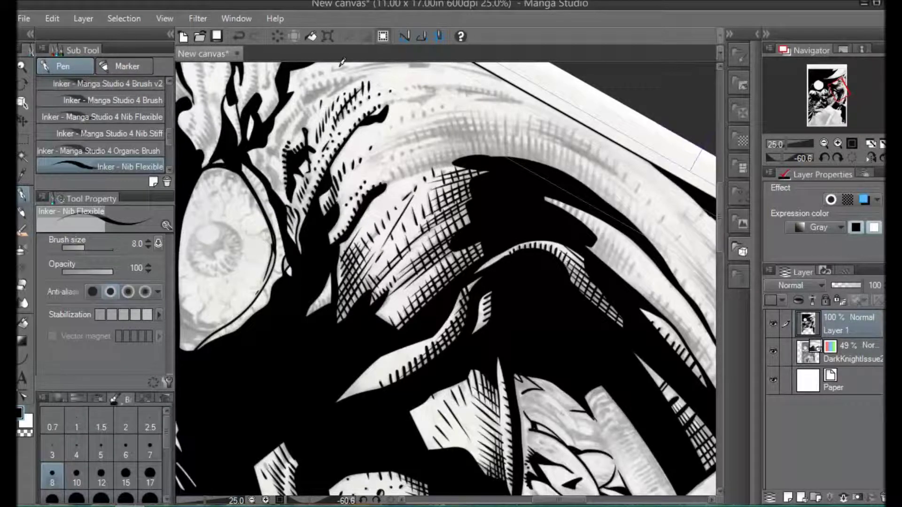
Ink the small dark wrinkle shapes above the corner of the eye.
scroll(706, 170, "up", 3)
left_click_drag(266, 266, 281, 284)
mouse_move(256, 251)
left_mouse_down()
mouse_move(258, 266)
mouse_move(282, 241)
mouse_move(271, 261)
left_mouse_up()
left_click_drag(288, 224, 295, 216)
left_click_drag(287, 223, 278, 239)
left_click(23, 322)
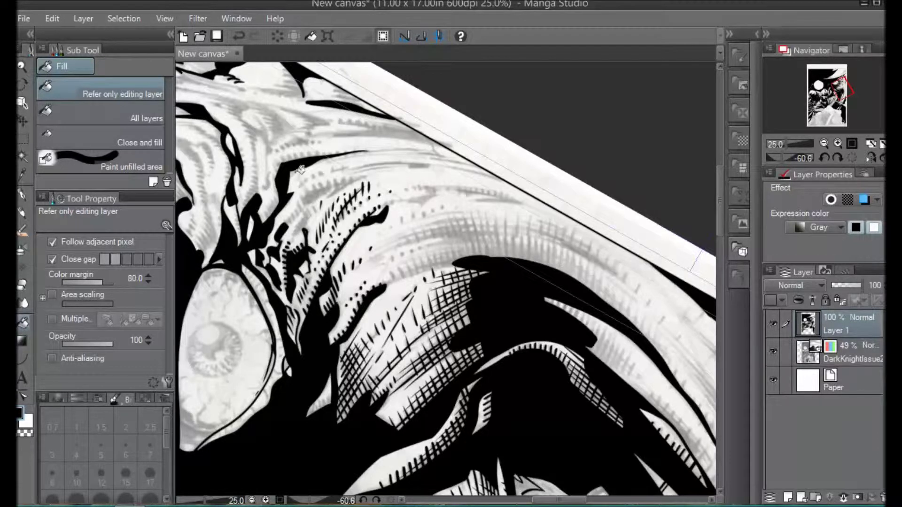
Ink short strokes in the brow crease, outline a thin wedge above the tick rows and fill it black.
key("p")
left_click_drag(305, 217, 300, 226)
mouse_move(310, 211)
left_mouse_down()
mouse_move(305, 221)
mouse_move(310, 214)
left_mouse_up()
left_click_drag(320, 203, 287, 223)
left_click_drag(297, 210, 292, 219)
mouse_move(300, 204)
left_mouse_down()
mouse_move(296, 213)
mouse_move(306, 204)
left_mouse_up()
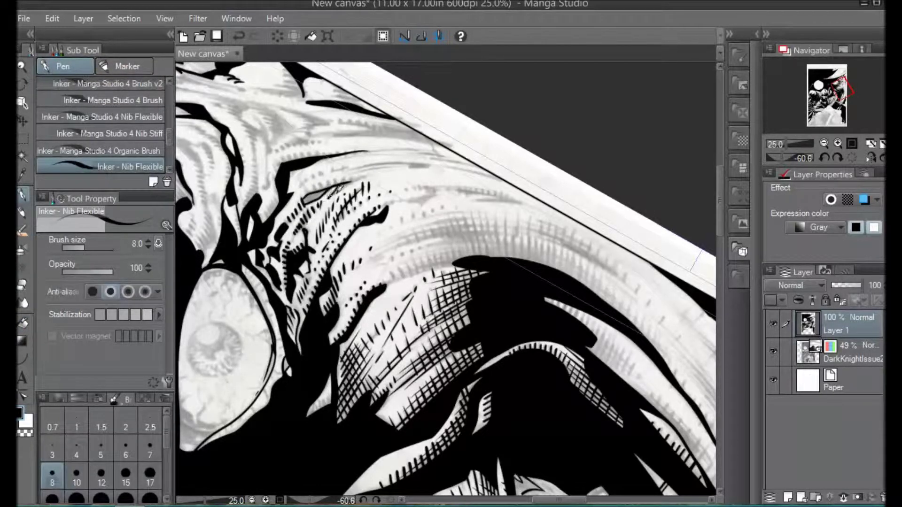
key("g")
left_click(326, 191)
Add a row of short ticks along the edge of the thin black wedge.
key("p")
left_click_drag(321, 182, 323, 189)
left_click_drag(327, 181, 335, 186)
left_click_drag(339, 179, 341, 185)
left_click_drag(344, 178, 352, 182)
left_click_drag(357, 176, 359, 180)
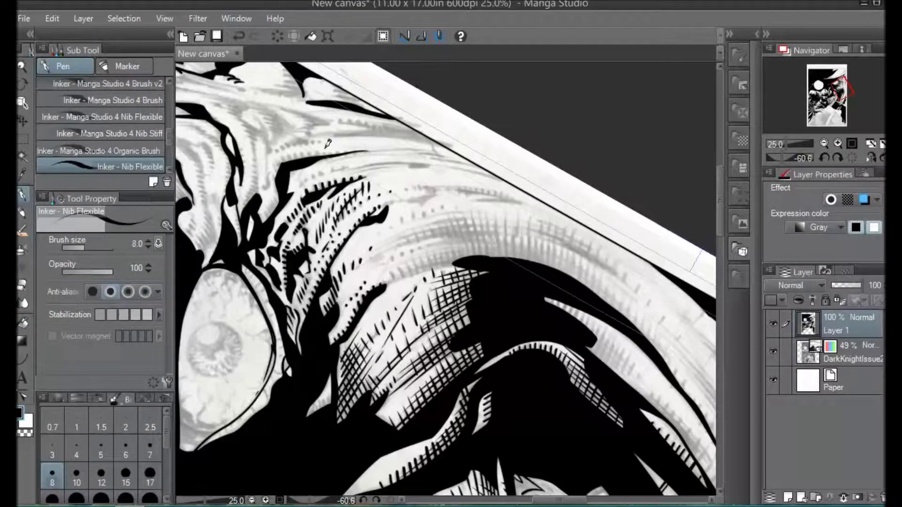
Ink long contour lines and a dark accent along the brow fold running toward the panel border.
key("shift+space")
left_click_drag(517, 180, 435, 156)
left_click(274, 302)
left_click(276, 292)
left_click_drag(346, 214, 296, 269)
left_click_drag(331, 231, 298, 270)
left_click_drag(359, 204, 345, 218)
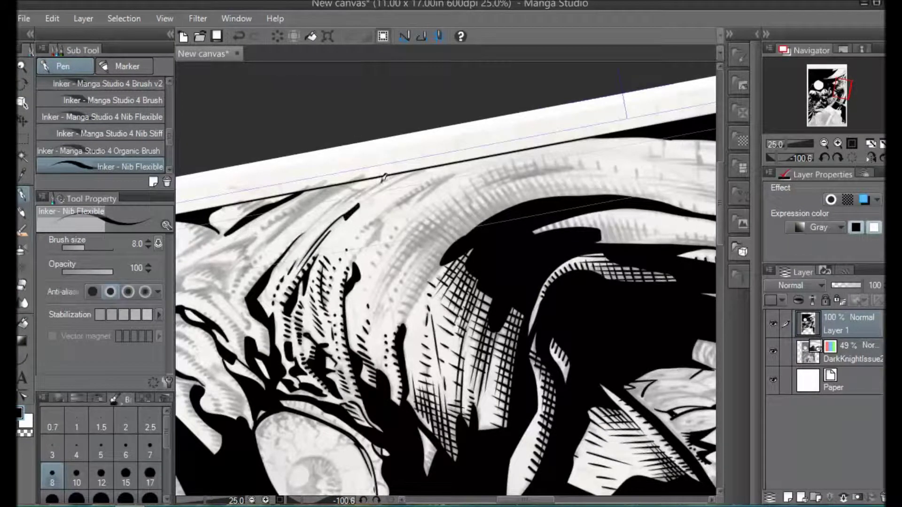
Ink long contour strokes and ticks on the folds meeting the panel border, filling the enclosed sliver black.
key("shift+space")
left_click_drag(503, 166, 398, 397)
left_click_drag(478, 385, 568, 325)
mouse_move(523, 368)
left_mouse_down()
mouse_move(601, 295)
mouse_move(620, 261)
mouse_move(552, 356)
mouse_move(628, 294)
left_mouse_up()
left_click_drag(581, 346, 643, 279)
mouse_move(598, 334)
left_mouse_down()
mouse_move(640, 304)
mouse_move(611, 322)
left_mouse_up()
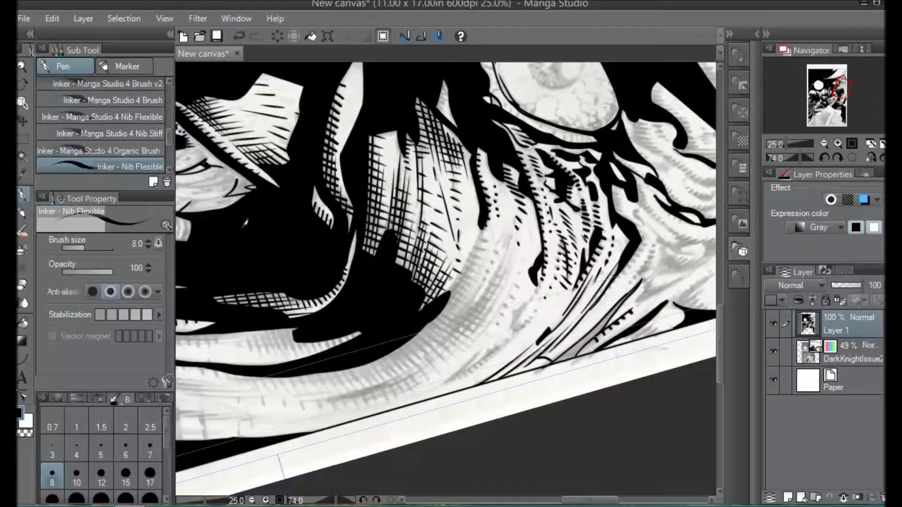
key("g")
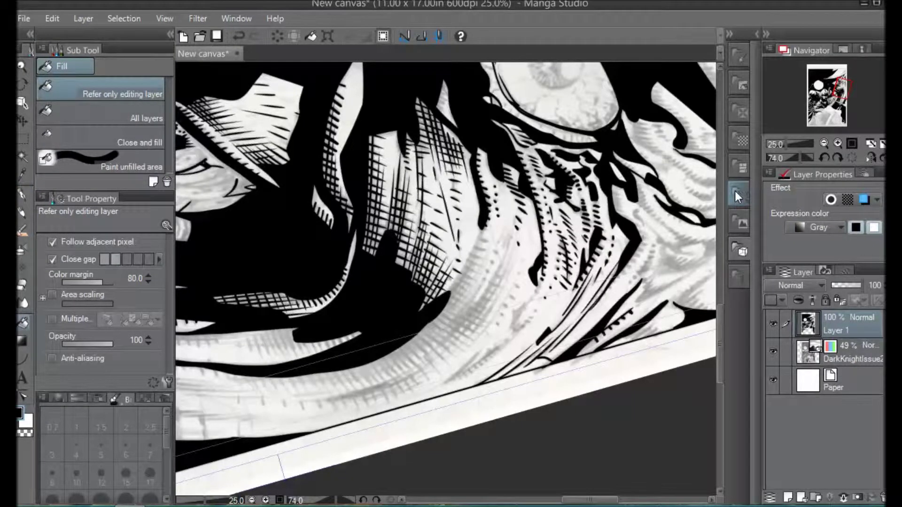
Undo the last mark and hatch the folds near the panel corner with long tapering strokes and short ticks.
left_click_drag(593, 500, 611, 500)
key("p")
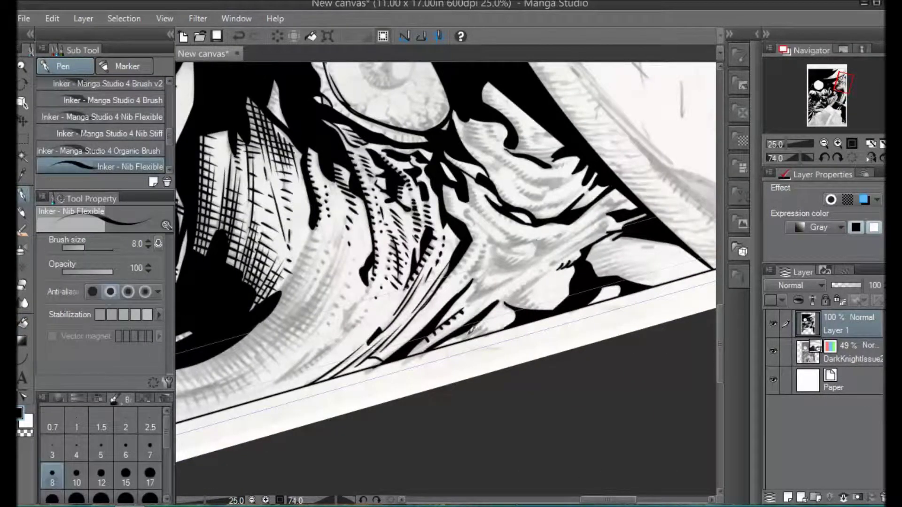
key("ctrl+z")
mouse_move(461, 340)
left_mouse_down()
mouse_move(496, 323)
mouse_move(559, 267)
left_mouse_up()
mouse_move(512, 307)
left_mouse_down()
mouse_move(544, 280)
mouse_move(552, 292)
left_mouse_up()
mouse_move(536, 311)
left_mouse_down()
mouse_move(558, 289)
mouse_move(548, 267)
mouse_move(608, 232)
left_mouse_up()
mouse_move(551, 261)
left_mouse_down()
mouse_move(635, 192)
mouse_move(617, 197)
left_mouse_up()
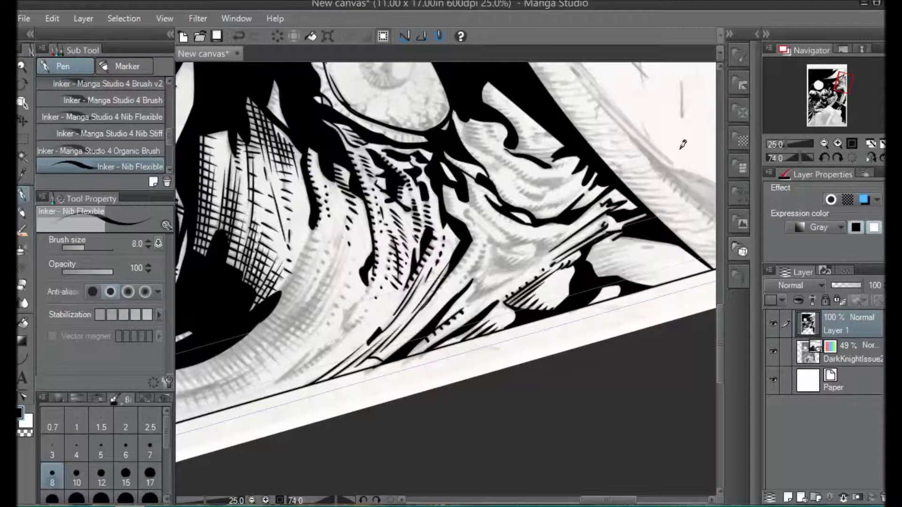
Hatch the pale rounded fold near the panel corner with a row of tapering diagonal strokes.
left_click_drag(623, 229, 575, 146)
left_click_drag(556, 177, 587, 149)
left_click_drag(557, 188, 592, 155)
mouse_move(563, 188)
left_mouse_down()
mouse_move(601, 151)
mouse_move(606, 164)
left_mouse_up()
left_click_drag(568, 197, 619, 170)
mouse_move(584, 198)
left_mouse_down()
mouse_move(627, 174)
mouse_move(629, 129)
left_mouse_up()
left_click_drag(611, 184, 631, 171)
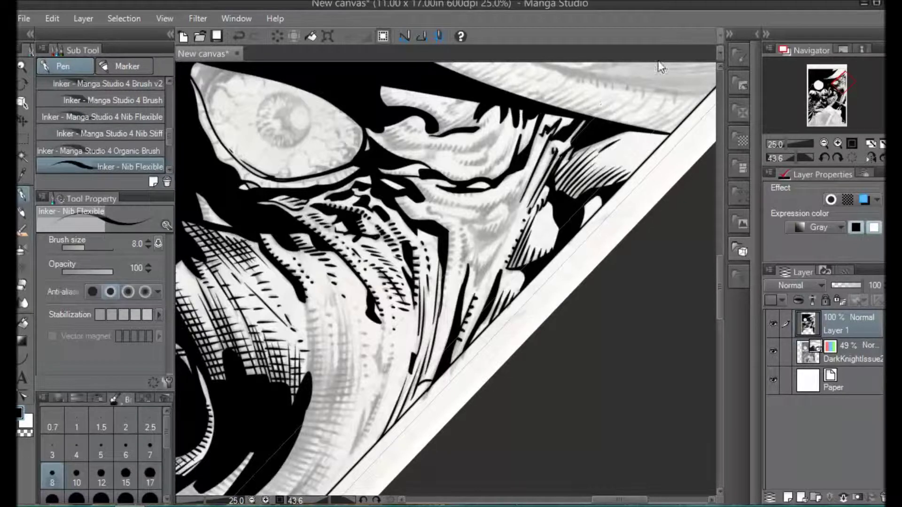
Add short ticks and tapered dark accents to the wrinkled folds between the eye and the panel border.
mouse_move(625, 263)
left_mouse_down()
mouse_move(546, 130)
mouse_move(499, 108)
left_mouse_up()
left_click_drag(400, 252, 469, 283)
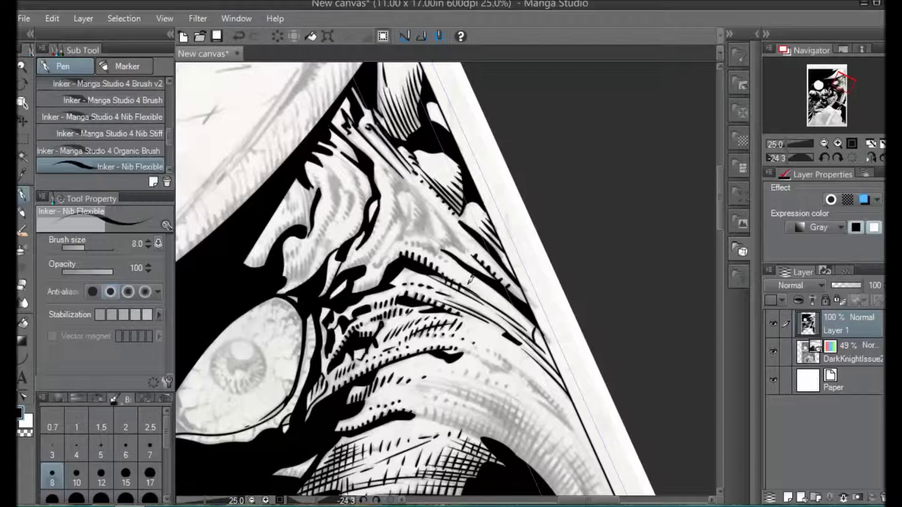
left_click_drag(367, 282, 365, 292)
left_click_drag(373, 280, 369, 290)
left_click_drag(377, 279, 380, 282)
mouse_move(392, 252)
left_mouse_down()
mouse_move(386, 263)
mouse_move(401, 240)
left_mouse_up()
mouse_move(397, 196)
left_mouse_down()
mouse_move(402, 236)
mouse_move(409, 220)
left_mouse_up()
mouse_move(393, 248)
left_mouse_down()
mouse_move(373, 266)
mouse_move(402, 211)
left_mouse_up()
key("ctrl+z")
left_click_drag(397, 212, 381, 242)
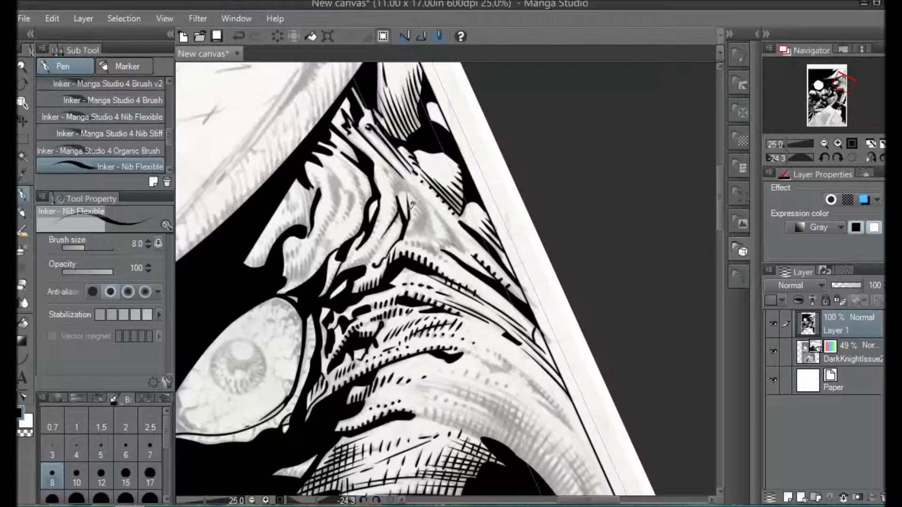
Outline the small slivers in the folds above the eye and fill them solid black.
mouse_move(287, 283)
left_mouse_down()
mouse_move(321, 243)
mouse_move(287, 282)
left_mouse_up()
mouse_move(337, 207)
left_mouse_down()
mouse_move(341, 189)
mouse_move(350, 207)
left_mouse_up()
mouse_move(322, 164)
left_mouse_down()
mouse_move(340, 189)
mouse_move(337, 207)
left_mouse_up()
left_click(30, 298)
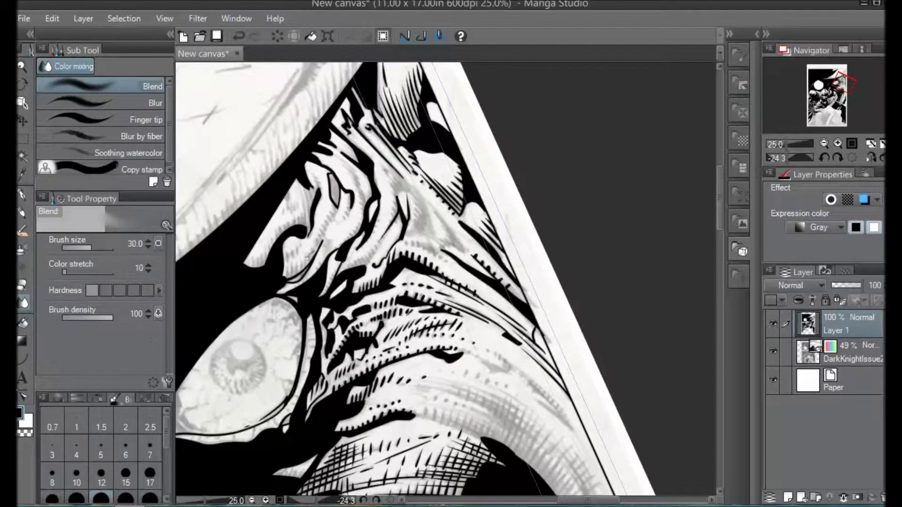
left_click(23, 323)
left_click(333, 189)
left_click(303, 273)
Hatch the curved fold just above the eye with a row of short tapering strokes along its length.
left_click(22, 195)
left_click_drag(287, 277, 294, 262)
left_click_drag(297, 275, 300, 260)
left_click_drag(302, 270, 311, 254)
left_click_drag(312, 259, 320, 239)
left_click_drag(322, 235, 329, 216)
left_click_drag(331, 218, 335, 207)
key("ctrl+z")
key("ctrl+z")
key("ctrl+z")
left_click_drag(318, 245, 322, 235)
left_click_drag(321, 239, 329, 220)
left_click_drag(328, 225, 336, 205)
Hatch the pointed tip of the brow fold and the neighbouring creases with short parallel ticks.
left_click_drag(316, 185, 320, 183)
left_click_drag(310, 170, 316, 172)
left_click_drag(296, 258, 298, 250)
mouse_move(287, 260)
left_mouse_down()
mouse_move(288, 252)
mouse_move(253, 258)
left_mouse_up()
left_click_drag(255, 267, 257, 256)
left_click_drag(259, 268, 264, 254)
left_click_drag(269, 258, 287, 224)
left_click_drag(291, 229, 292, 221)
left_click_drag(296, 227, 300, 215)
mouse_move(305, 224)
left_mouse_down()
mouse_move(300, 183)
mouse_move(308, 194)
mouse_move(284, 215)
mouse_move(291, 215)
left_mouse_up()
key("ctrl+z")
left_click_drag(330, 244, 327, 239)
left_click_drag(311, 277, 326, 249)
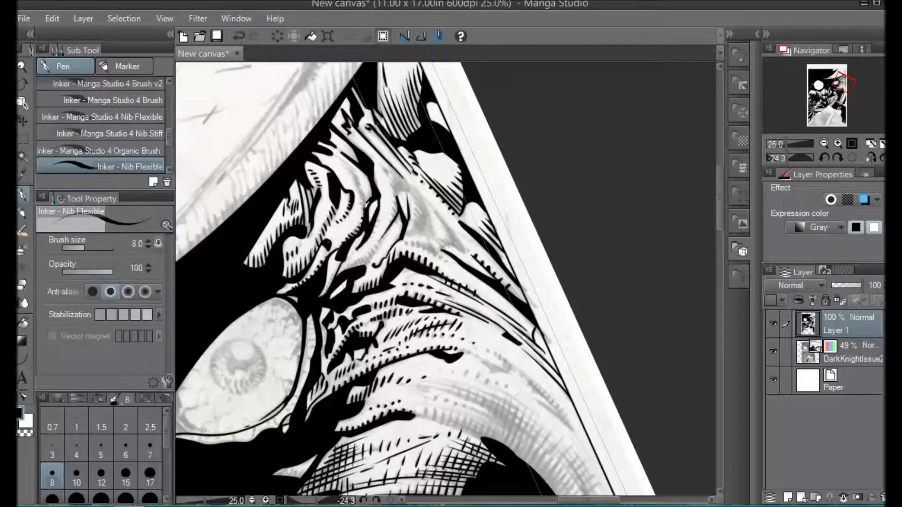
Add thin contour strokes and ticks along the middle brow folds, undoing the last stroke.
mouse_move(364, 193)
left_mouse_down()
mouse_move(340, 155)
mouse_move(349, 137)
left_mouse_up()
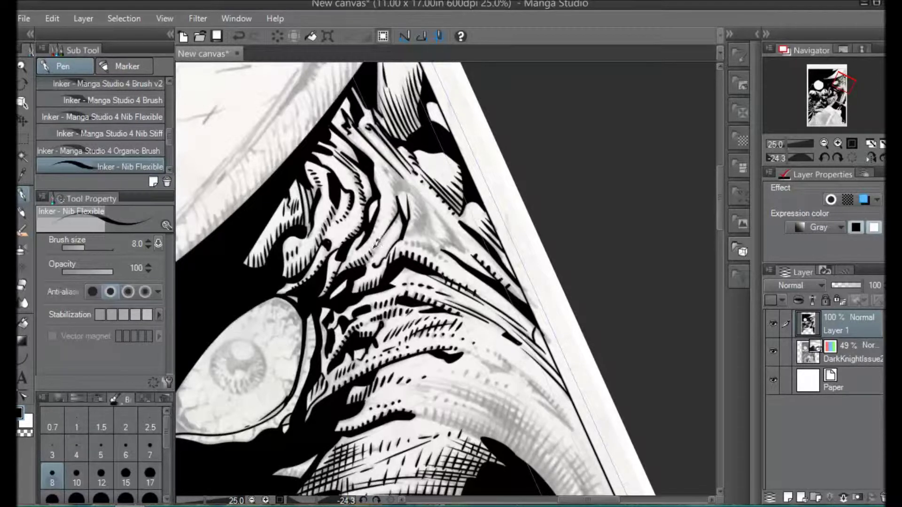
left_click_drag(399, 210, 392, 223)
mouse_move(400, 192)
left_mouse_down()
mouse_move(386, 166)
mouse_move(403, 176)
left_mouse_up()
key("ctrl+z")
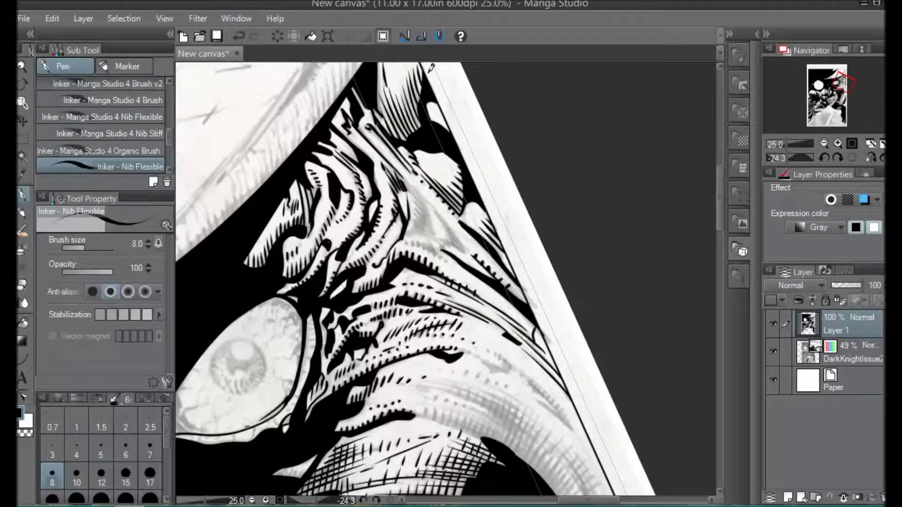
Fill the enclosed slivers in the folds beside the panel border solid black.
mouse_move(544, 119)
left_mouse_down()
mouse_move(520, 193)
mouse_move(505, 206)
mouse_move(508, 183)
mouse_move(493, 215)
mouse_move(458, 237)
left_mouse_up()
left_click(22, 324)
left_click(480, 230)
left_click(486, 259)
left_click(22, 194)
Undo the last marks and hatch the gray folds near the panel border with short tapering strokes.
mouse_move(465, 237)
left_mouse_down()
mouse_move(472, 256)
mouse_move(484, 211)
mouse_move(521, 163)
left_mouse_up()
key("r")
key("ctrl+z")
key("ctrl+z")
key("ctrl+z")
key("p")
left_click_drag(491, 204, 482, 222)
left_click_drag(495, 204, 490, 221)
left_click_drag(507, 189, 503, 198)
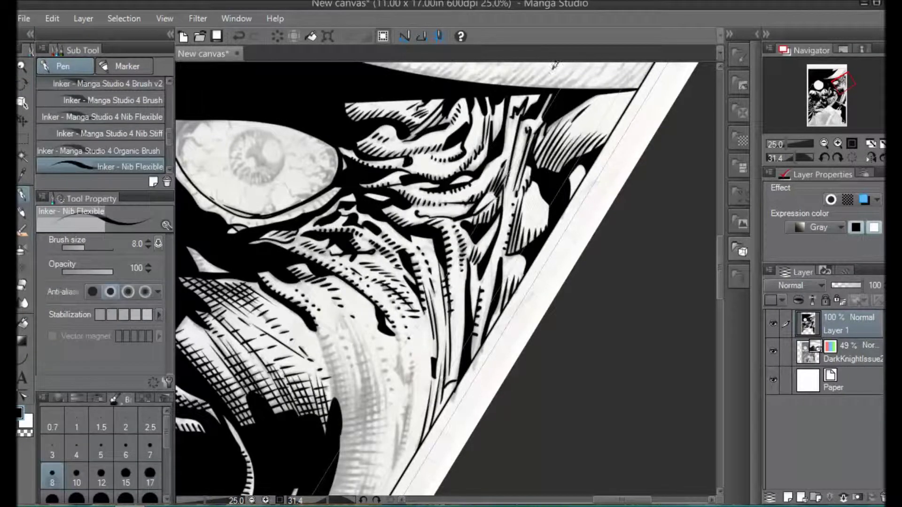
Ink long tapering contour strokes and a small dark accent down the wide outer fold along the panel border.
left_click_drag(720, 255, 720, 281)
left_click_drag(306, 407, 362, 304)
left_click_drag(308, 405, 409, 220)
mouse_move(403, 170)
left_mouse_down()
mouse_move(400, 213)
mouse_move(405, 198)
left_mouse_up()
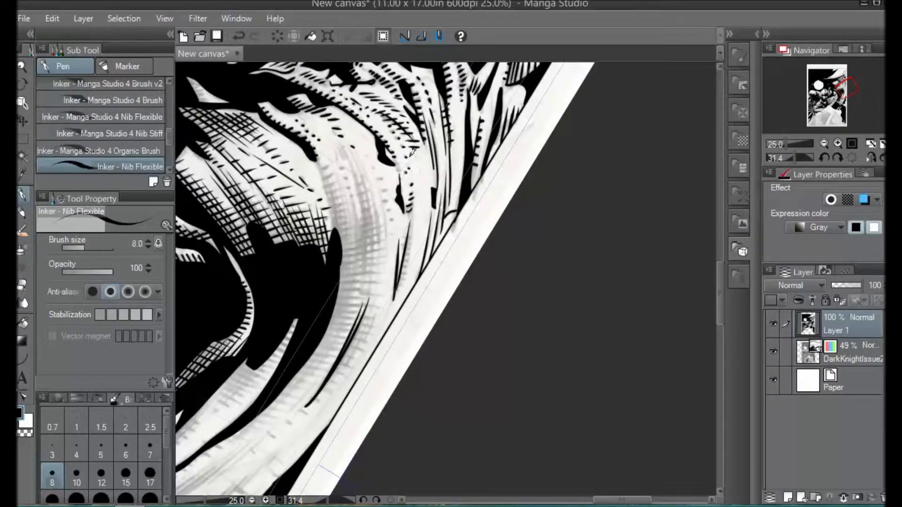
mouse_move(554, 168)
left_mouse_down()
mouse_move(515, 237)
mouse_move(376, 229)
mouse_move(445, 102)
left_mouse_up()
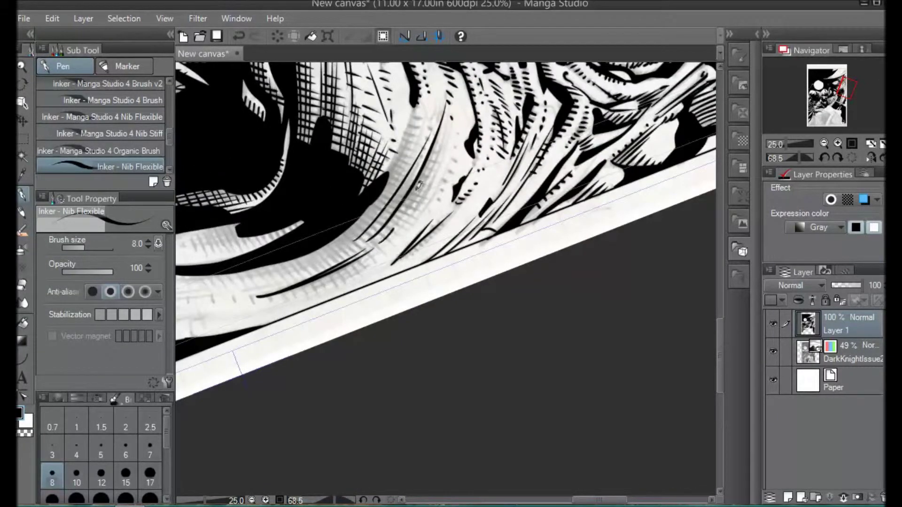
mouse_move(407, 224)
left_mouse_down()
mouse_move(454, 109)
mouse_move(450, 142)
left_mouse_up()
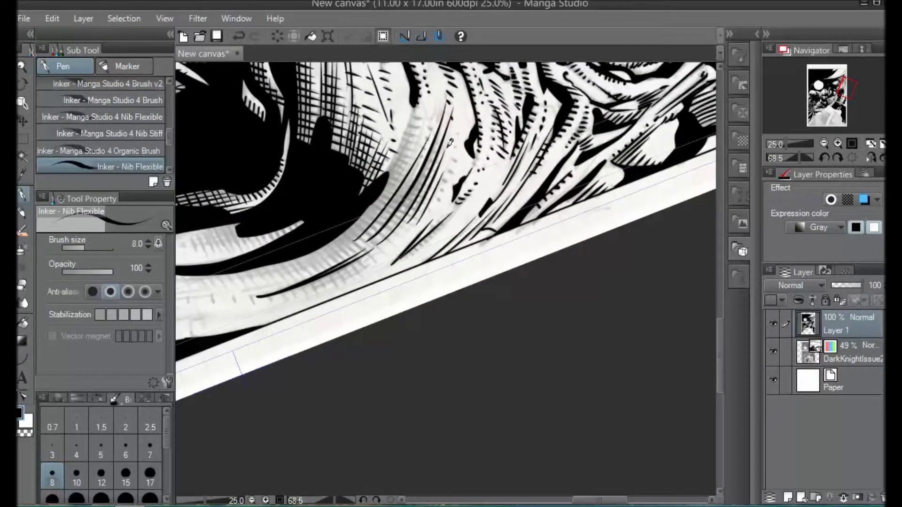
Ink parallel curved strokes along the inner edge of the wide gray fold, redoing the first attempts.
left_click_drag(389, 172, 419, 108)
left_click_drag(385, 189, 420, 117)
key("ctrl+z")
key("ctrl+z")
left_click_drag(388, 172, 419, 106)
left_click_drag(378, 199, 420, 115)
Ink long sweeping curved lines following the bend of the wide gray fold, undoing the unwanted tries.
mouse_move(281, 265)
left_mouse_down()
mouse_move(421, 138)
mouse_move(412, 142)
left_mouse_up()
key("ctrl+z")
key("ctrl+z")
mouse_move(250, 276)
left_mouse_down()
mouse_move(378, 206)
mouse_move(416, 155)
left_mouse_up()
key("ctrl+z")
left_click_drag(253, 273, 368, 228)
key("ctrl+z")
key("ctrl+z")
mouse_move(252, 275)
left_mouse_down()
mouse_move(400, 172)
mouse_move(348, 234)
mouse_move(402, 170)
left_mouse_up()
key("ctrl+z")
mouse_move(285, 274)
left_mouse_down()
mouse_move(377, 206)
mouse_move(414, 160)
left_mouse_up()
Cross-hatch the bend of the wide fold with short strokes across its long curved lines.
key("shift+space")
left_click_drag(507, 177, 342, 216)
left_click_drag(286, 302, 284, 313)
left_click_drag(296, 305, 293, 318)
mouse_move(303, 307)
left_mouse_down()
mouse_move(300, 322)
mouse_move(379, 334)
mouse_move(400, 371)
mouse_move(420, 381)
mouse_move(435, 368)
mouse_move(451, 465)
left_mouse_up()
left_click_drag(321, 297, 401, 354)
key("ctrl+z")
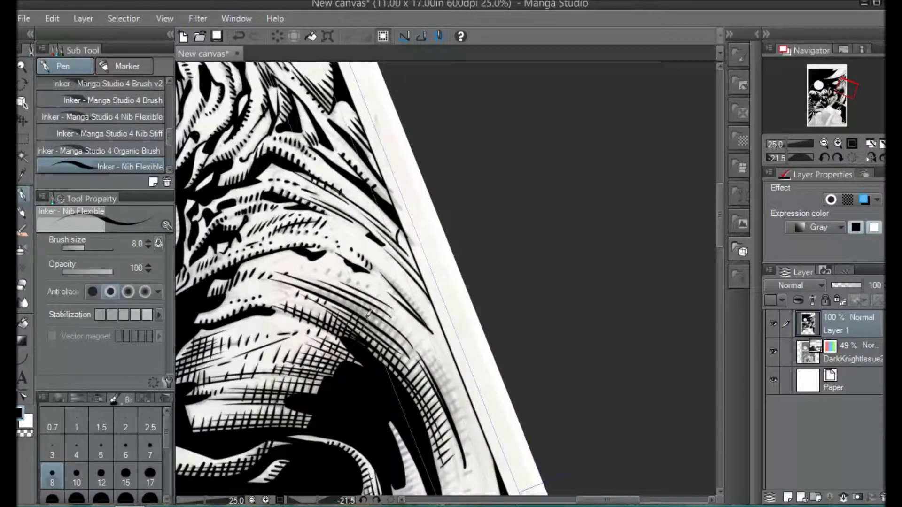
mouse_move(339, 282)
left_mouse_down()
mouse_move(339, 295)
mouse_move(376, 294)
mouse_move(386, 328)
mouse_move(423, 354)
left_mouse_up()
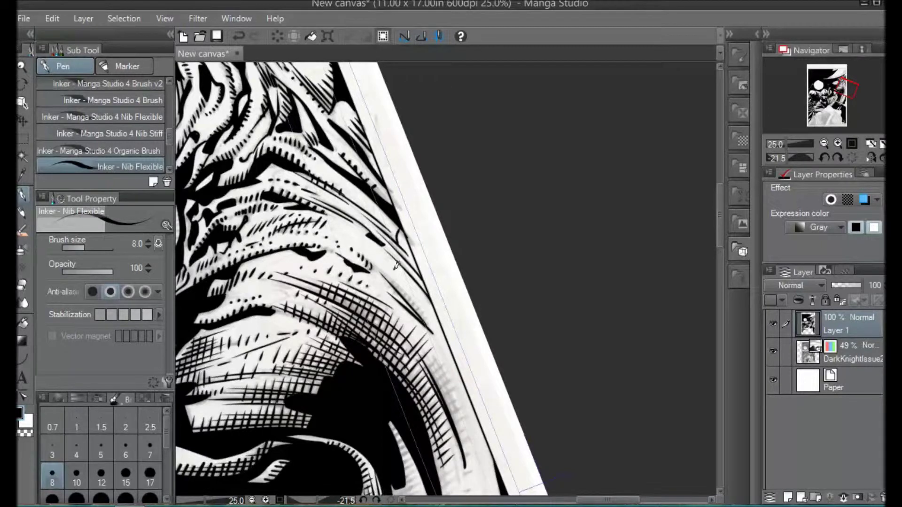
Continue the row of short cross ticks down the outer edge of the wide fold below the bend.
mouse_move(424, 339)
left_mouse_down()
mouse_move(453, 350)
mouse_move(434, 371)
mouse_move(468, 405)
left_mouse_up()
mouse_move(454, 424)
left_mouse_down()
mouse_move(470, 413)
mouse_move(472, 423)
left_mouse_up()
left_click_drag(463, 444, 473, 437)
left_click_drag(720, 213, 719, 255)
left_click_drag(464, 201, 475, 198)
mouse_move(464, 218)
left_mouse_down()
mouse_move(475, 217)
mouse_move(466, 242)
left_mouse_up()
left_click_drag(473, 261, 467, 265)
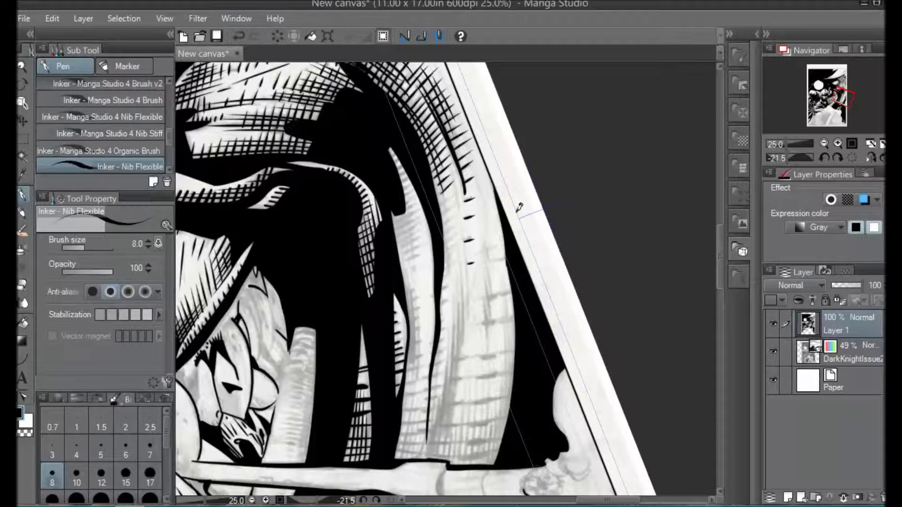
Ink long tapering contour lines down the fold to the bone shaft, thickening the dividing crease.
left_click_drag(467, 221, 461, 348)
left_click_drag(465, 256, 458, 360)
left_click_drag(463, 285, 451, 394)
left_click_drag(458, 305, 437, 435)
left_click_drag(451, 376, 425, 456)
left_click_drag(444, 413, 427, 459)
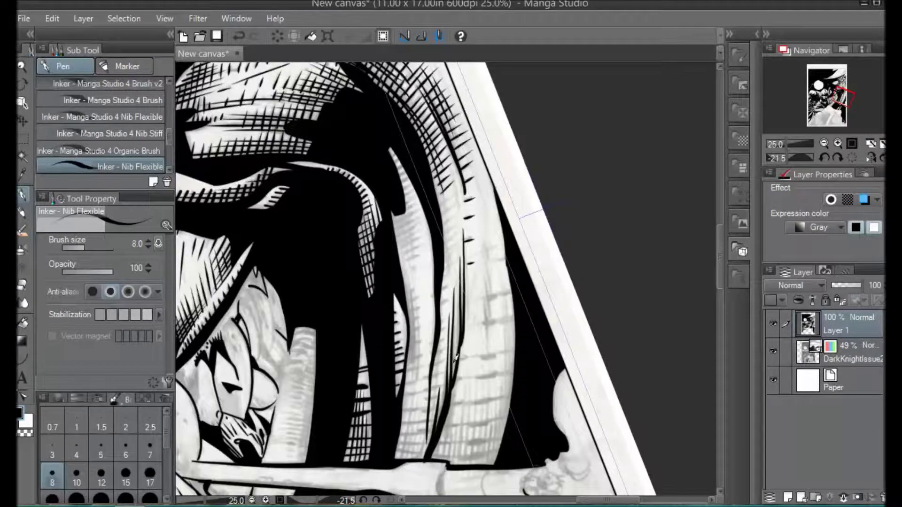
Cross-hatch the gray inner folds that run down to the bone shaft, undoing stray strokes.
key("e")
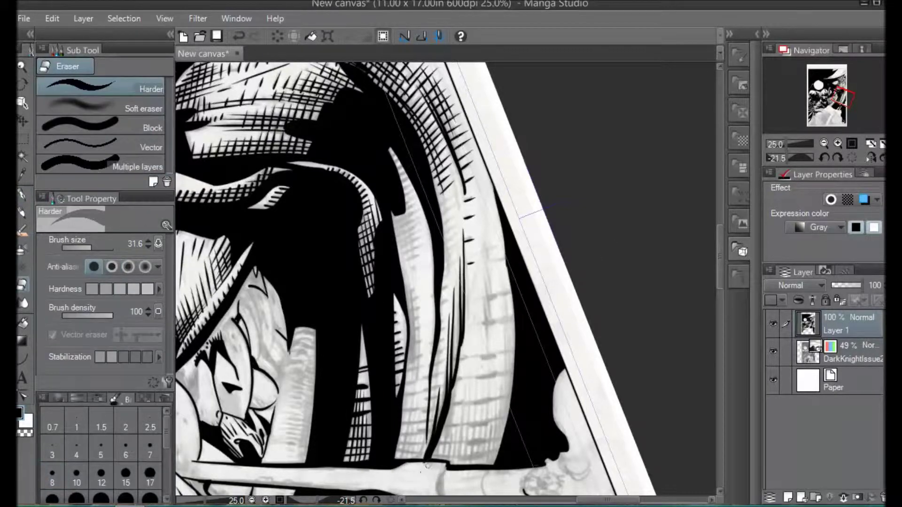
key("r")
left_click_drag(493, 348, 354, 367)
key("p")
key("r")
mouse_move(453, 207)
left_mouse_down()
mouse_move(523, 219)
mouse_move(470, 343)
mouse_move(472, 301)
left_mouse_up()
mouse_move(424, 359)
left_mouse_down()
mouse_move(486, 287)
mouse_move(566, 246)
left_mouse_up()
mouse_move(484, 291)
left_mouse_down()
mouse_move(503, 231)
mouse_move(315, 234)
mouse_move(356, 230)
mouse_move(376, 283)
mouse_move(391, 282)
mouse_move(401, 260)
mouse_move(409, 291)
mouse_move(423, 292)
mouse_move(432, 311)
mouse_move(448, 305)
mouse_move(456, 330)
mouse_move(478, 325)
mouse_move(524, 408)
mouse_move(540, 385)
left_mouse_up()
mouse_move(531, 422)
left_mouse_down()
mouse_move(550, 399)
mouse_move(559, 413)
mouse_move(353, 425)
left_mouse_up()
key("shift+space")
left_click_drag(374, 355, 330, 423)
mouse_move(381, 358)
left_mouse_down()
mouse_move(347, 416)
mouse_move(385, 353)
left_mouse_up()
key("ctrl+z")
left_click_drag(340, 428, 389, 355)
left_click_drag(346, 431, 424, 319)
key("ctrl+z")
Add a row of short cross strokes along the narrow band beside the long dividing crease.
key("shift+space")
left_click_drag(525, 221, 451, 286)
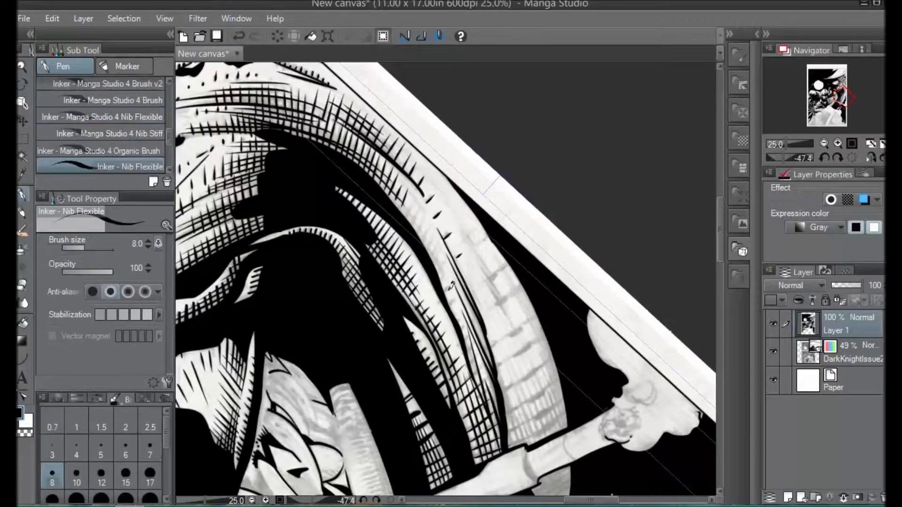
mouse_move(412, 206)
left_mouse_down()
mouse_move(448, 151)
mouse_move(435, 209)
mouse_move(460, 232)
mouse_move(456, 292)
mouse_move(467, 335)
mouse_move(496, 368)
left_mouse_up()
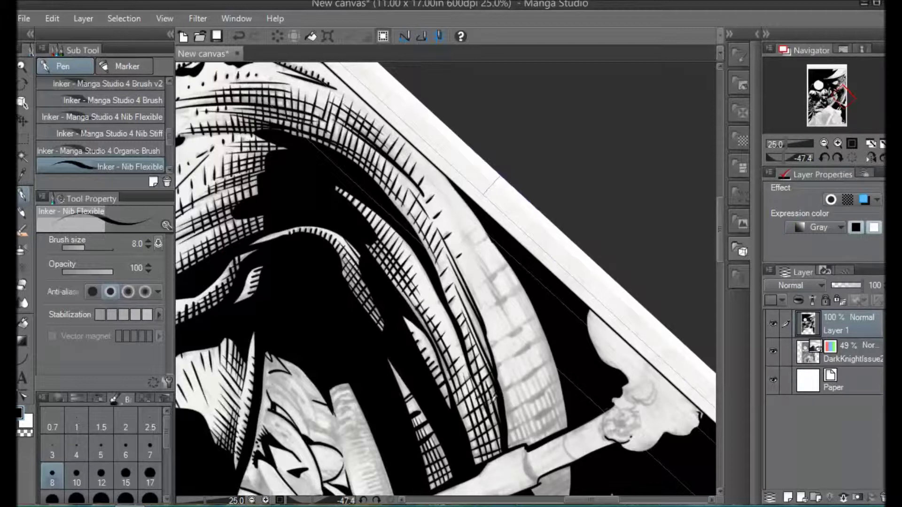
Hatch the lower end of the outer fold with long parallel lines running up from the bone shaft.
key("shift+space")
mouse_move(367, 204)
left_mouse_down()
mouse_move(408, 341)
mouse_move(473, 305)
left_mouse_up()
key("shift+space")
left_click_drag(300, 379, 364, 352)
left_click_drag(305, 390, 409, 334)
mouse_move(310, 403)
left_mouse_down()
mouse_move(403, 344)
mouse_move(430, 348)
left_mouse_up()
mouse_move(329, 423)
left_mouse_down()
mouse_move(439, 355)
mouse_move(449, 361)
left_mouse_up()
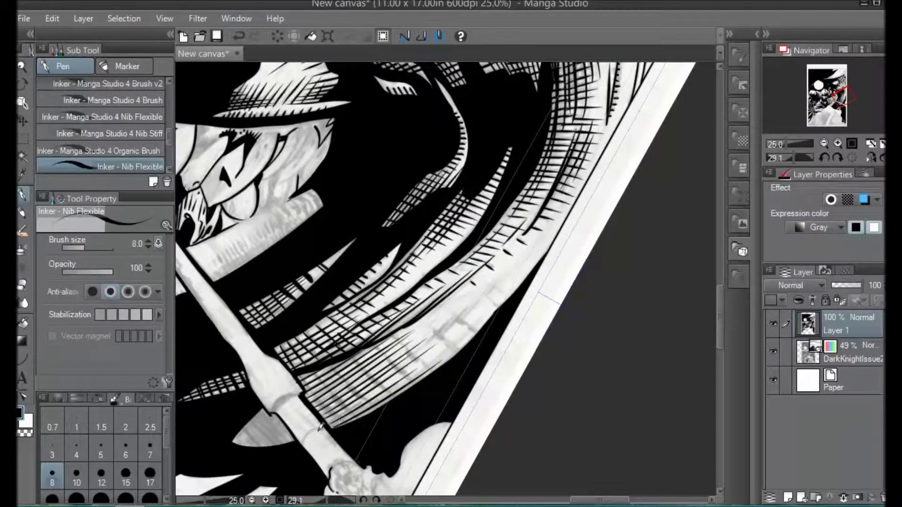
left_click_drag(425, 344, 457, 312)
left_click_drag(439, 335, 504, 271)
left_click_drag(497, 284, 524, 254)
Cross the long parallel lines of the outer fold with short thick strokes over the gray bands.
key("shift+space")
mouse_move(582, 252)
left_mouse_down()
mouse_move(540, 209)
mouse_move(393, 174)
left_mouse_up()
mouse_move(440, 242)
left_mouse_down()
mouse_move(446, 213)
mouse_move(460, 216)
left_mouse_up()
left_click_drag(478, 266, 494, 233)
left_click_drag(497, 281, 524, 234)
left_click_drag(500, 275, 512, 250)
left_click_drag(513, 312, 544, 261)
left_click_drag(533, 326, 557, 276)
left_click_drag(552, 342, 577, 293)
left_click_drag(561, 327, 576, 304)
mouse_move(570, 363)
left_mouse_down()
mouse_move(593, 310)
mouse_move(602, 328)
mouse_move(606, 321)
left_mouse_up()
left_click_drag(587, 389, 615, 334)
left_click_drag(599, 365, 617, 340)
Hatch the gray wedge on the other side of the bone shaft with short parallel strokes.
left_click_drag(627, 403, 647, 380)
left_click_drag(627, 410, 651, 388)
mouse_move(635, 421)
left_mouse_down()
mouse_move(653, 394)
mouse_move(658, 401)
left_mouse_up()
left_click_drag(650, 432, 662, 412)
key("r")
left_click_drag(513, 213, 512, 213)
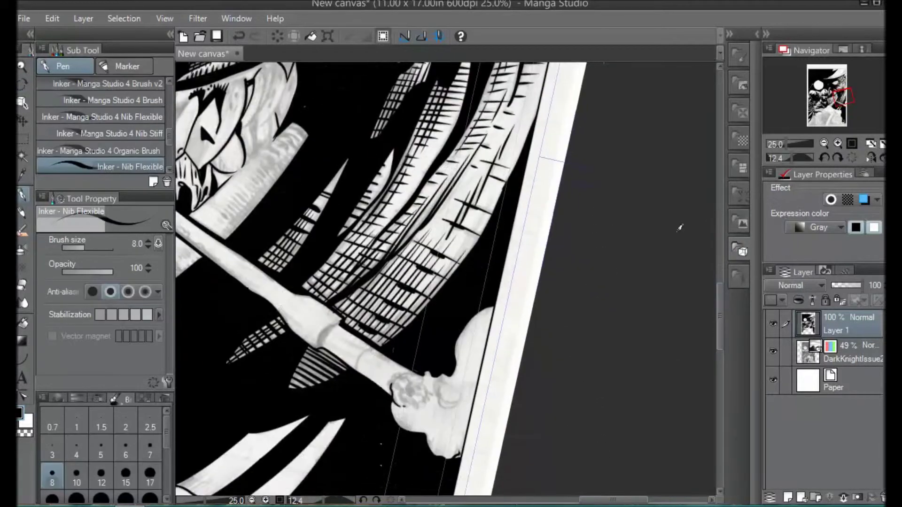
Cross-hatch the small wedge beside the bone shaft with strokes running against its existing parallel lines.
left_click_drag(304, 359, 322, 346)
left_click_drag(291, 382, 331, 348)
left_click_drag(324, 362, 339, 354)
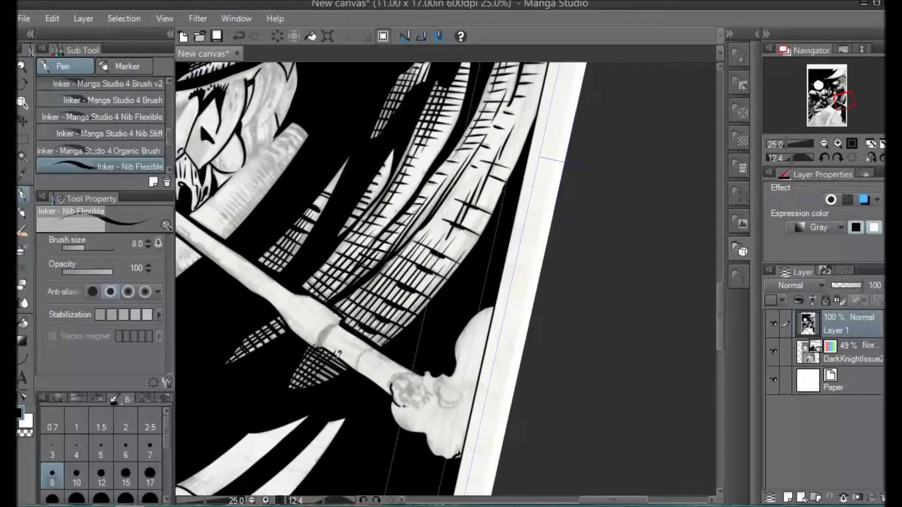
Ink the dark bands across the shaft and the knobbly, curled details at its outer end.
key("e")
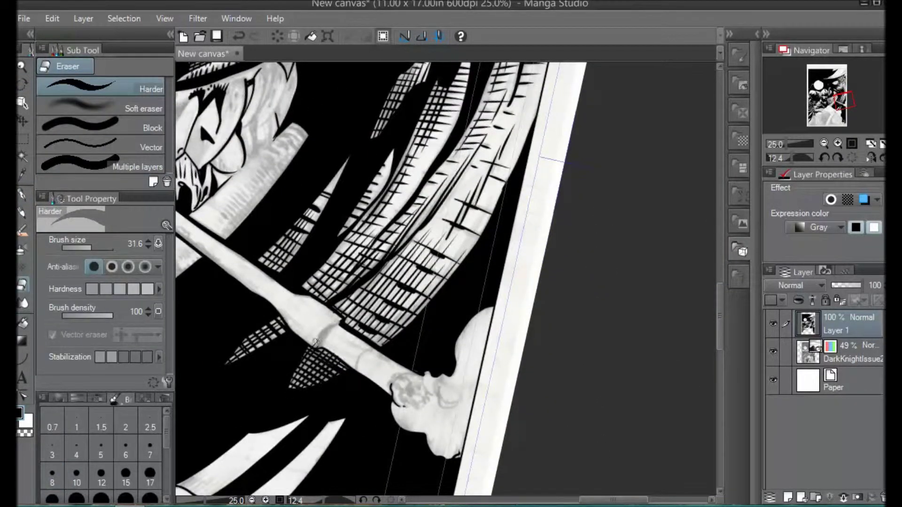
left_click_drag(720, 303, 720, 325)
left_click(22, 194)
left_click_drag(318, 212, 337, 187)
mouse_move(357, 235)
left_mouse_down()
mouse_move(379, 209)
mouse_move(392, 251)
mouse_move(423, 251)
mouse_move(420, 242)
left_mouse_up()
mouse_move(400, 256)
left_mouse_down()
mouse_move(412, 268)
mouse_move(427, 261)
left_mouse_up()
mouse_move(413, 267)
left_mouse_down()
mouse_move(431, 258)
mouse_move(452, 268)
mouse_move(465, 252)
left_mouse_up()
left_click(418, 258)
left_click_drag(465, 309, 449, 321)
Hatch the two pale pointed slivers above the reclining figure's shoulder with long parallel lines.
left_click_drag(230, 378, 261, 355)
mouse_move(237, 383)
left_mouse_down()
mouse_move(275, 349)
mouse_move(271, 360)
left_mouse_up()
left_click_drag(256, 384, 267, 374)
left_click_drag(583, 501, 568, 501)
left_click_drag(298, 350, 356, 324)
key("ctrl+z")
left_click_drag(314, 361, 370, 319)
key("ctrl+z")
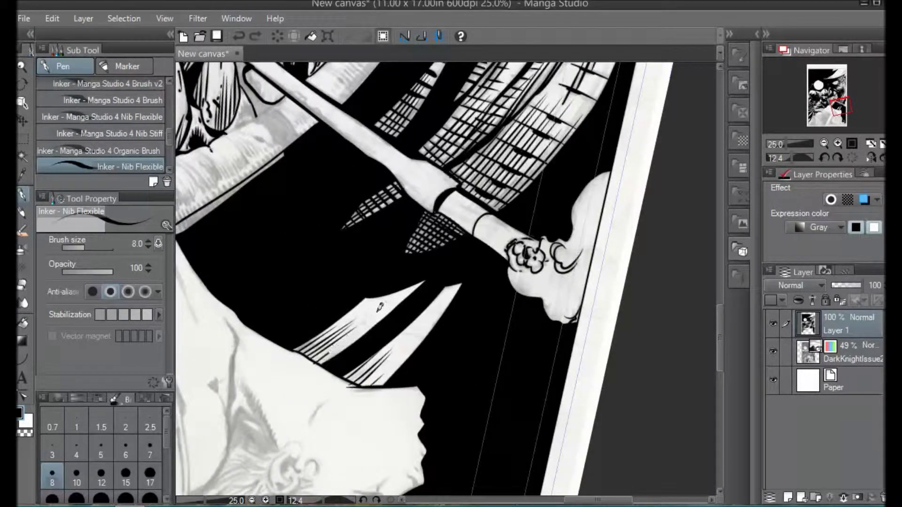
left_click_drag(316, 361, 362, 326)
left_click_drag(321, 363, 365, 324)
left_click_drag(436, 308, 372, 371)
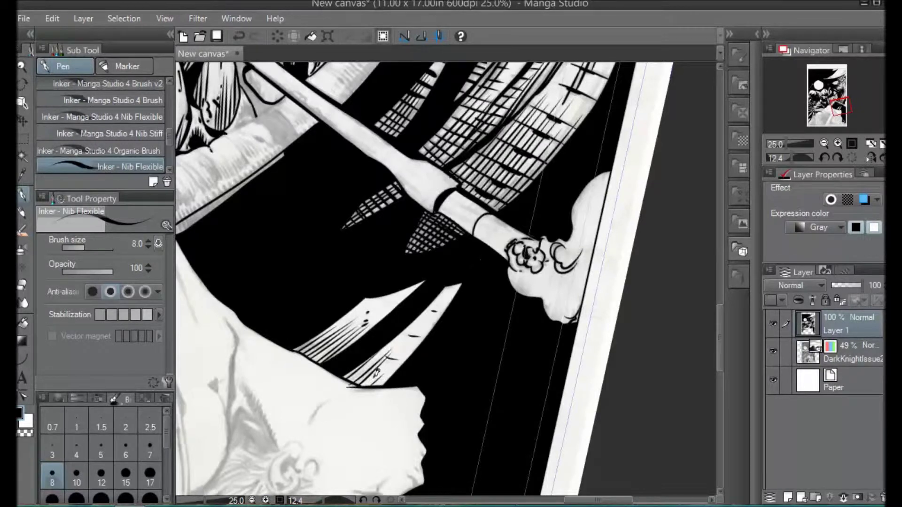
Ink the inner corner of the monster's eye, fill its shadow black, and start a vein across the white.
left_click(825, 156)
left_click(826, 143)
left_click(826, 144)
left_click(826, 143)
left_click(838, 145)
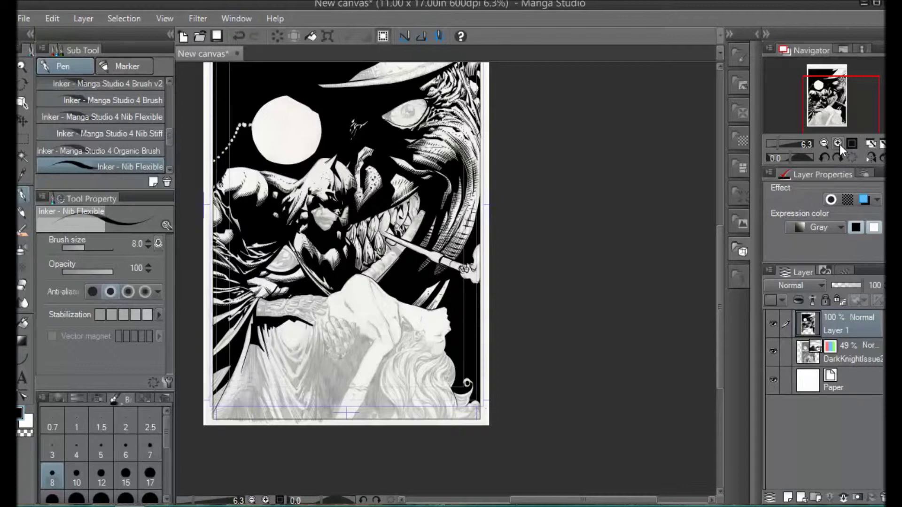
left_click(838, 144)
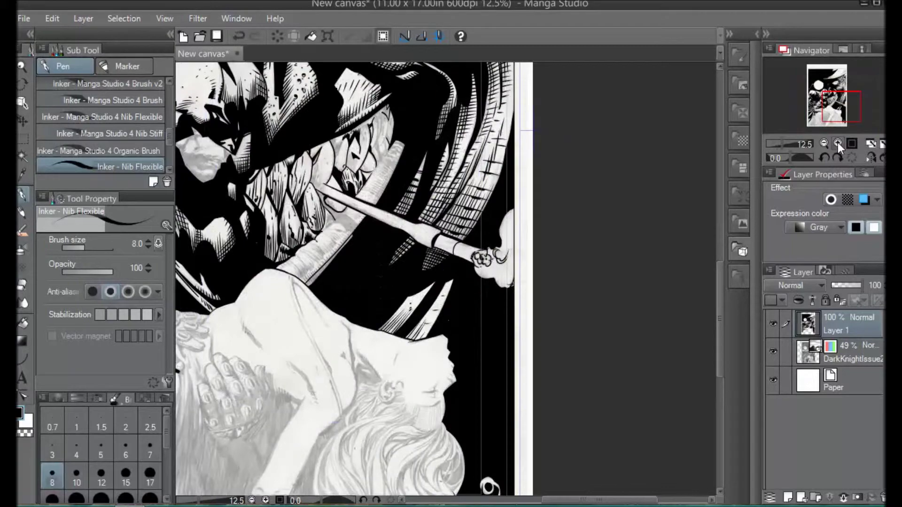
left_click(838, 143)
left_click_drag(719, 301, 720, 234)
left_click_drag(616, 500, 602, 500)
left_click_drag(719, 273, 719, 227)
mouse_move(310, 288)
left_mouse_down()
mouse_move(318, 322)
mouse_move(308, 307)
mouse_move(300, 314)
left_mouse_up()
left_click_drag(294, 299, 301, 313)
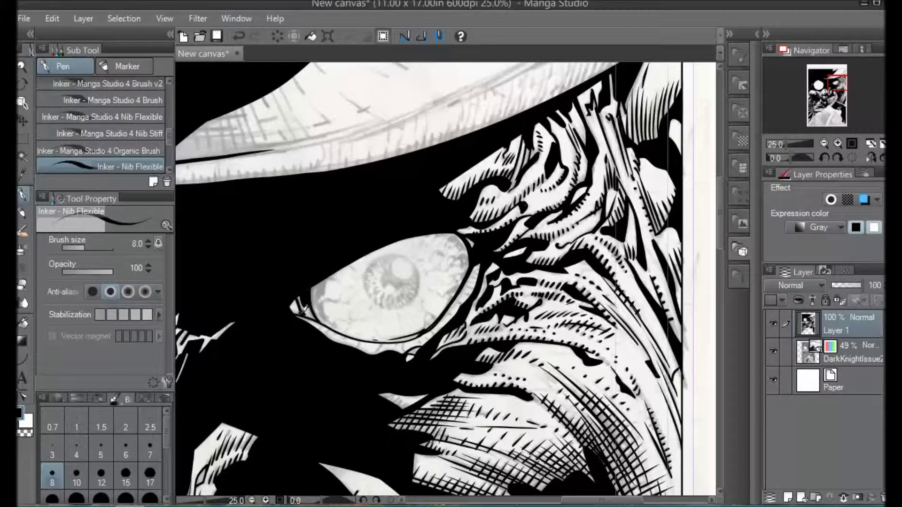
left_click_drag(320, 304, 361, 276)
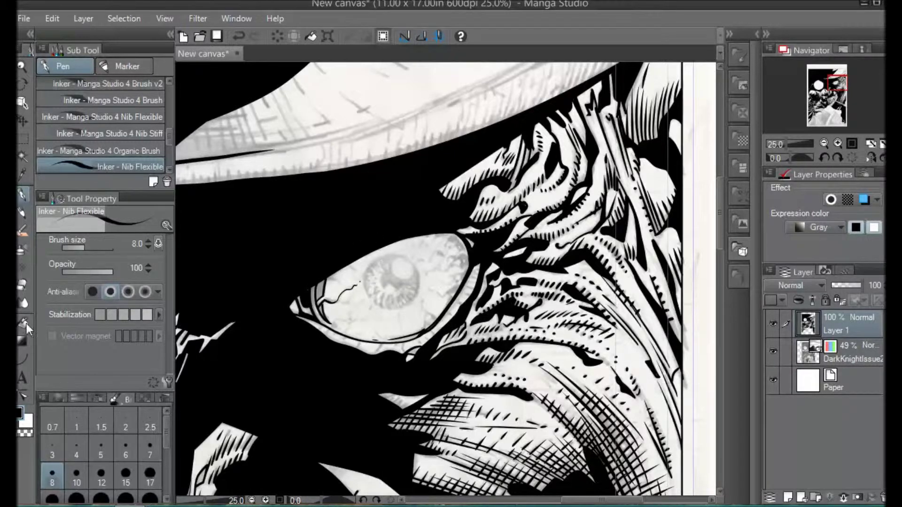
key("g")
left_click(324, 292)
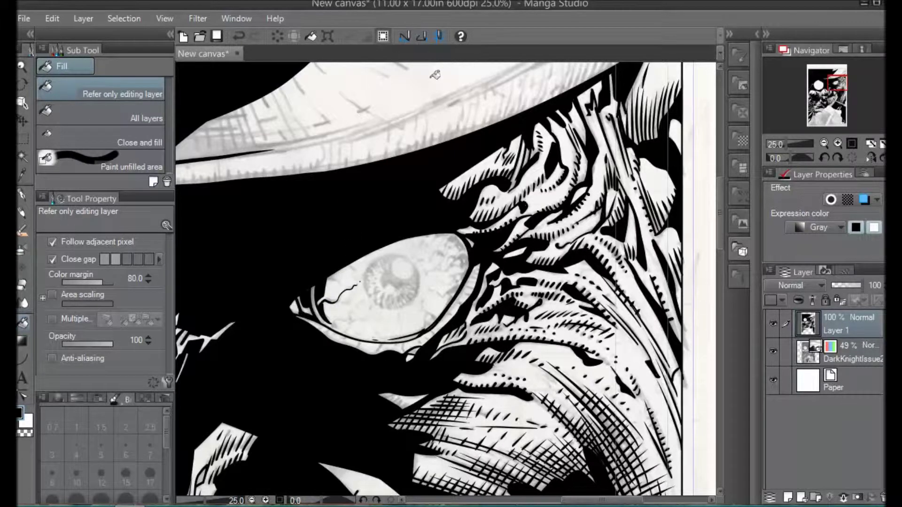
Draw thin branching veins over the white of the monster's eye all around the iris.
key("p")
mouse_move(325, 320)
left_mouse_down()
mouse_move(358, 322)
mouse_move(350, 321)
left_mouse_up()
left_click(364, 321)
left_click(357, 307)
mouse_move(343, 300)
left_mouse_down()
mouse_move(351, 301)
mouse_move(344, 282)
mouse_move(360, 279)
left_mouse_up()
left_click_drag(333, 328, 343, 323)
left_click_drag(343, 333, 363, 328)
left_click_drag(368, 307, 370, 310)
left_click_drag(380, 318, 374, 334)
mouse_move(402, 335)
left_mouse_down()
mouse_move(400, 313)
mouse_move(421, 293)
left_mouse_up()
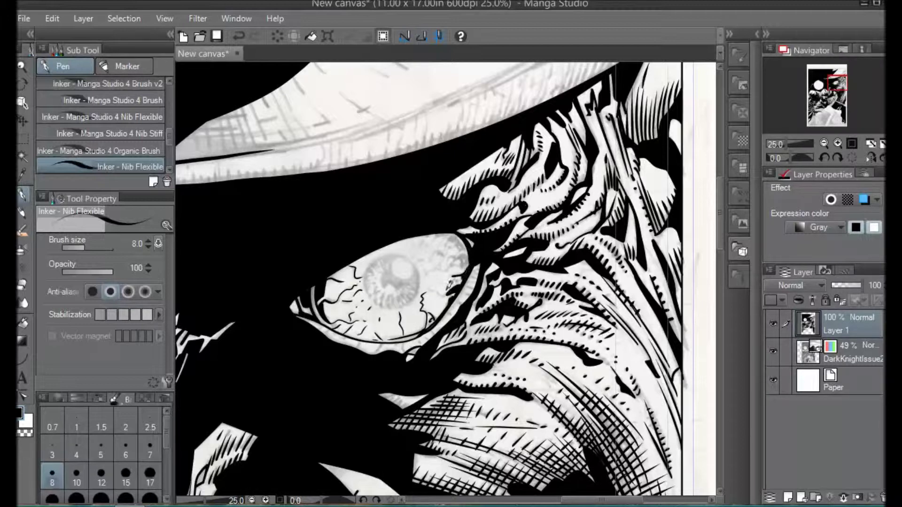
mouse_move(436, 287)
left_mouse_down()
mouse_move(465, 273)
mouse_move(471, 251)
mouse_move(448, 244)
mouse_move(468, 234)
mouse_move(459, 233)
left_mouse_up()
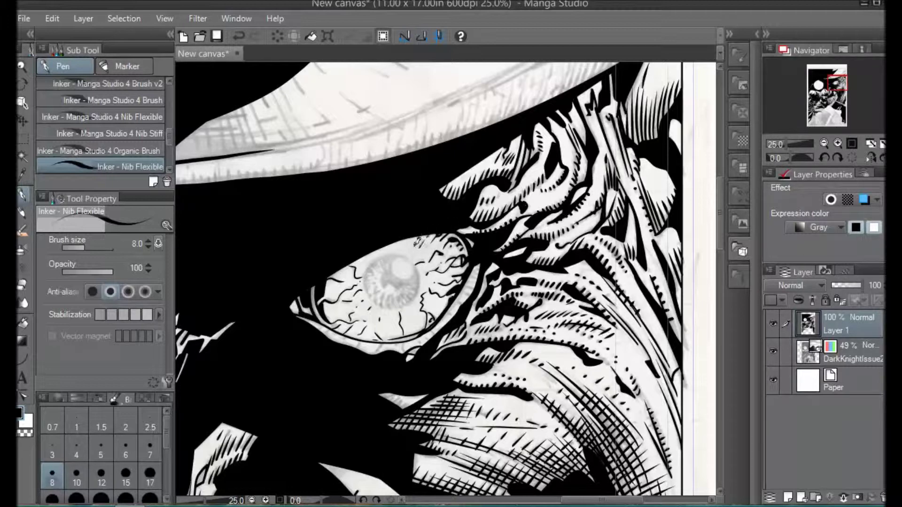
Add short cross strokes along the lower eyelid rim from the inner to the outer corner.
left_click_drag(322, 323, 317, 329)
left_click_drag(334, 332, 331, 338)
mouse_move(345, 336)
left_mouse_down()
mouse_move(343, 342)
mouse_move(375, 353)
left_mouse_up()
mouse_move(396, 344)
left_mouse_down()
mouse_move(393, 353)
mouse_move(402, 352)
left_mouse_up()
mouse_move(475, 284)
left_mouse_down()
mouse_move(468, 299)
mouse_move(473, 277)
left_mouse_up()
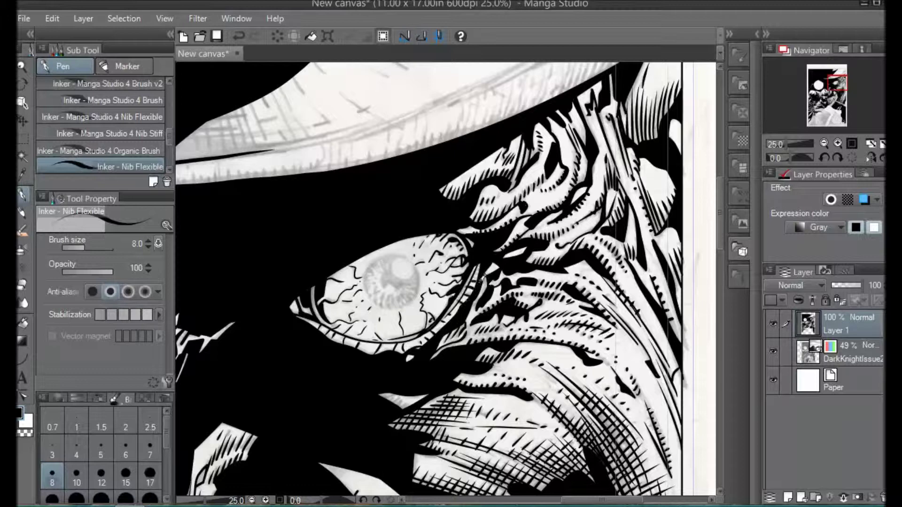
Outline the iris, pupil and round highlight of the monster's eye, and fill the pupil black.
mouse_move(397, 271)
left_mouse_down()
mouse_move(387, 284)
mouse_move(407, 289)
mouse_move(421, 277)
mouse_move(394, 261)
mouse_move(417, 268)
left_mouse_up()
key("ctrl+z")
mouse_move(370, 296)
left_mouse_down()
mouse_move(375, 262)
mouse_move(416, 255)
mouse_move(402, 282)
left_mouse_up()
key("ctrl+z")
left_click(22, 323)
left_click(395, 281)
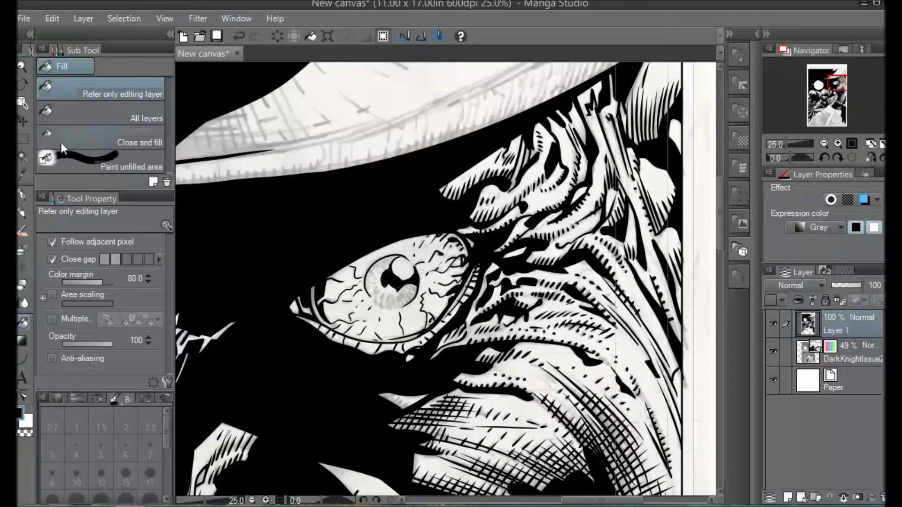
Ring the iris with short radial strokes pointing in toward the pupil.
left_click(22, 195)
mouse_move(389, 261)
left_mouse_down()
mouse_move(376, 293)
mouse_move(406, 296)
mouse_move(400, 305)
left_mouse_up()
mouse_move(403, 293)
left_mouse_down()
mouse_move(409, 301)
mouse_move(416, 294)
left_mouse_up()
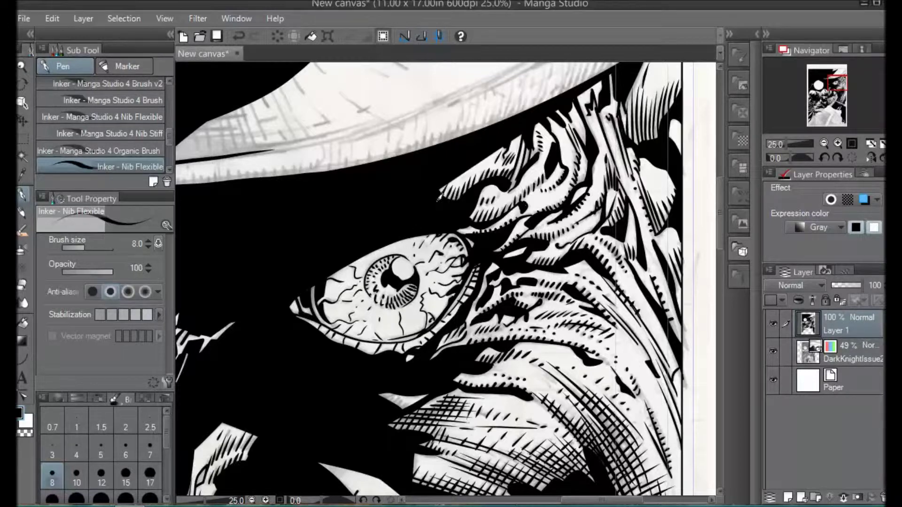
Outline the shaft's cast shadow across the monster's lower lip and fill it and the adjoining gap black.
scroll(439, 197, "down", 5)
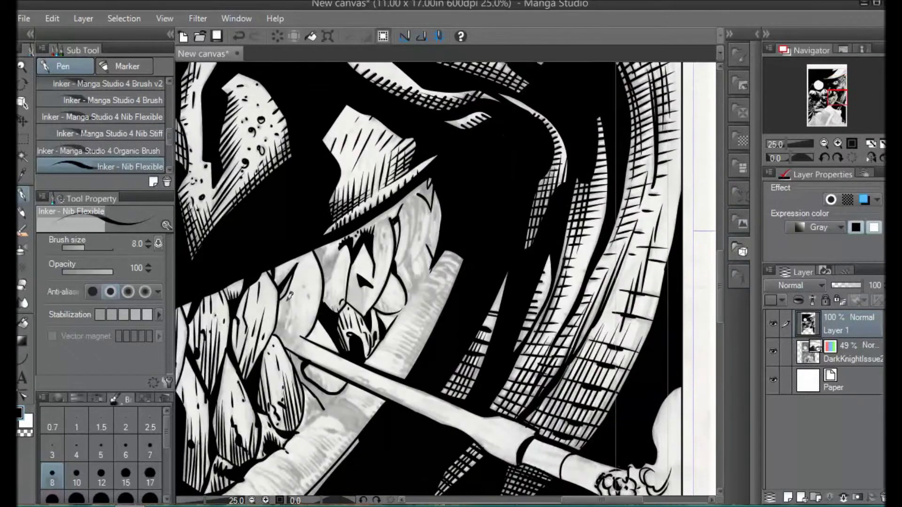
mouse_move(319, 415)
left_mouse_down()
mouse_move(312, 419)
mouse_move(324, 406)
mouse_move(317, 400)
mouse_move(359, 437)
left_mouse_up()
left_click_drag(335, 400, 369, 425)
left_click(23, 322)
left_click(324, 400)
left_click(349, 417)
key("p")
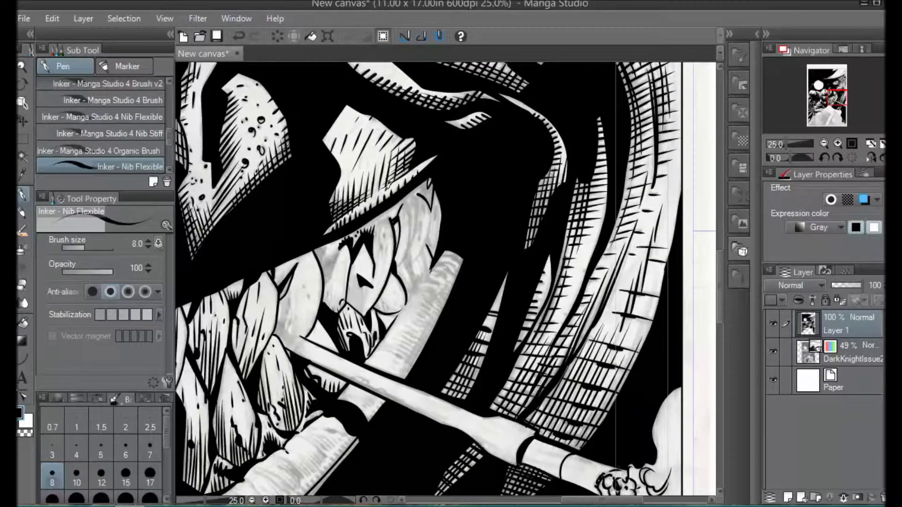
Fill the gaps between the monster's teeth above the shaft with black.
mouse_move(325, 284)
left_mouse_down()
mouse_move(345, 245)
mouse_move(324, 267)
mouse_move(340, 246)
mouse_move(326, 263)
mouse_move(331, 302)
left_mouse_up()
key("ctrl+z")
left_click(23, 323)
left_click(328, 269)
left_click(320, 254)
Hatch the upper ends of the small teeth above the shaft with short tapering strokes.
left_click(23, 194)
left_click_drag(337, 299, 335, 309)
left_click_drag(351, 274, 348, 290)
left_click_drag(391, 245, 388, 258)
left_click_drag(381, 248, 377, 261)
left_click_drag(390, 229, 382, 241)
left_click_drag(378, 230, 391, 218)
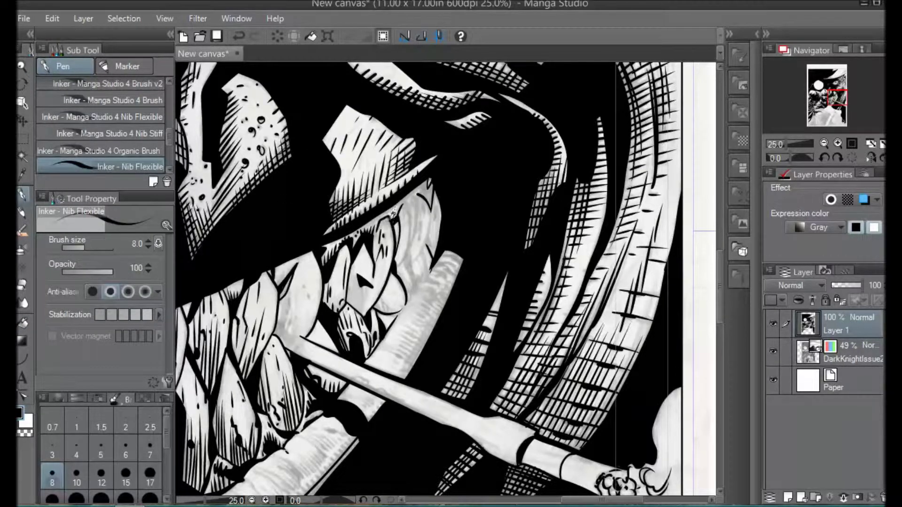
Shade the large tooth at the shaft's tip, fill the gap beside it black, and ink the shaft's shadowed edge.
left_click_drag(387, 278, 384, 257)
mouse_move(295, 338)
left_mouse_down()
mouse_move(287, 296)
mouse_move(276, 324)
mouse_move(289, 297)
left_mouse_up()
left_click(23, 323)
left_click(287, 338)
left_click(22, 194)
left_click_drag(295, 311, 290, 332)
left_click_drag(351, 370, 415, 404)
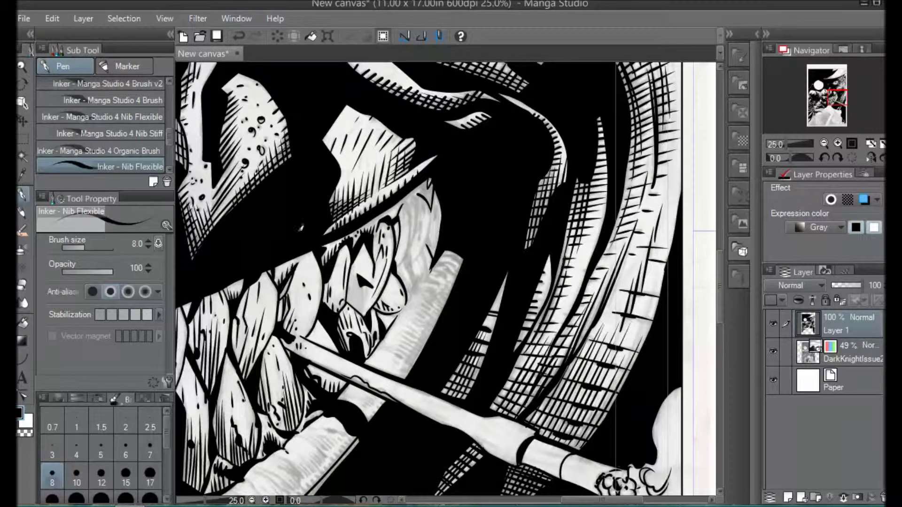
Outline the rearmost teeth in the corner of the monster's mouth and fill the gaps above them black.
left_click_drag(399, 269, 418, 210)
left_click_drag(406, 244, 409, 203)
left_click(22, 323)
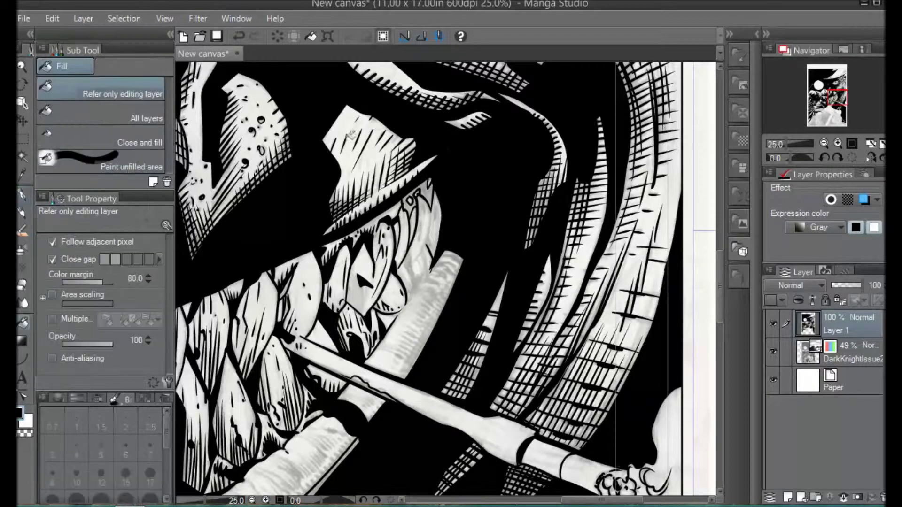
left_click(411, 201)
left_click(417, 193)
left_click(428, 187)
Ink the contours and shading lines of the rearmost teeth down to the lower lip.
left_click(22, 194)
left_click_drag(405, 260, 416, 285)
left_click_drag(411, 296, 418, 283)
left_click_drag(409, 251, 417, 283)
mouse_move(418, 283)
left_mouse_down()
mouse_move(429, 269)
mouse_move(431, 216)
left_mouse_up()
left_click_drag(435, 204, 432, 247)
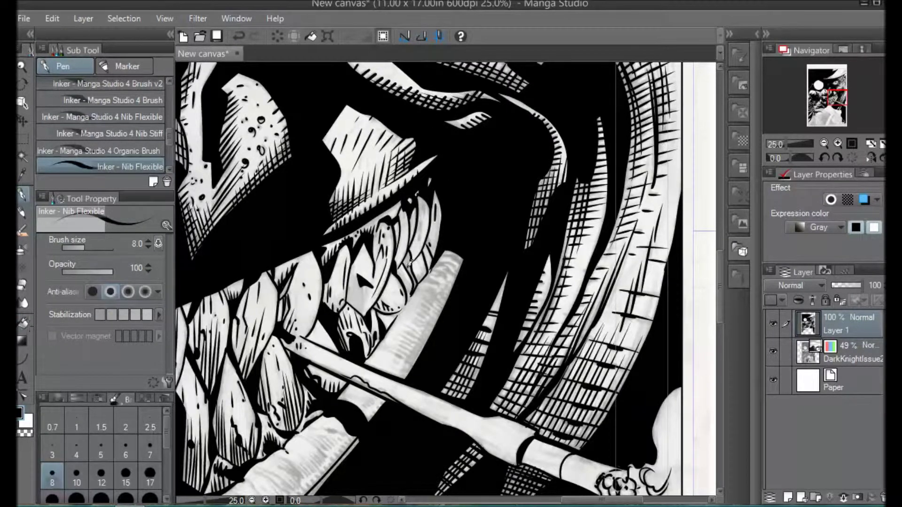
Fill the remaining gap between the rearmost teeth black and hatch the teeth with short strokes.
left_click(22, 323)
left_click(411, 269)
left_click(22, 194)
left_click_drag(407, 276, 410, 296)
left_click_drag(421, 222, 417, 242)
left_click_drag(422, 202, 421, 220)
left_click_drag(435, 224, 433, 241)
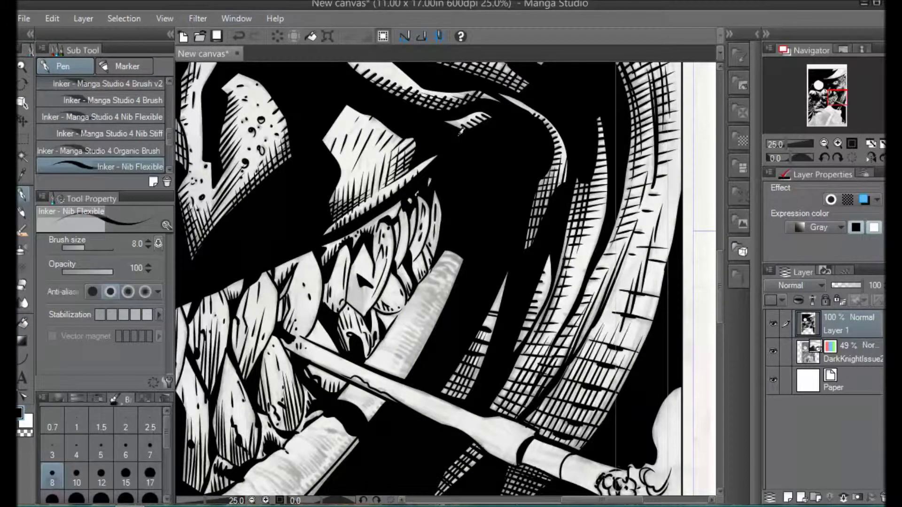
Shade the lower lip beyond the shaft with long edge lines, short cross strokes and dark creases.
left_click_drag(402, 374, 455, 278)
left_click_drag(410, 372, 441, 313)
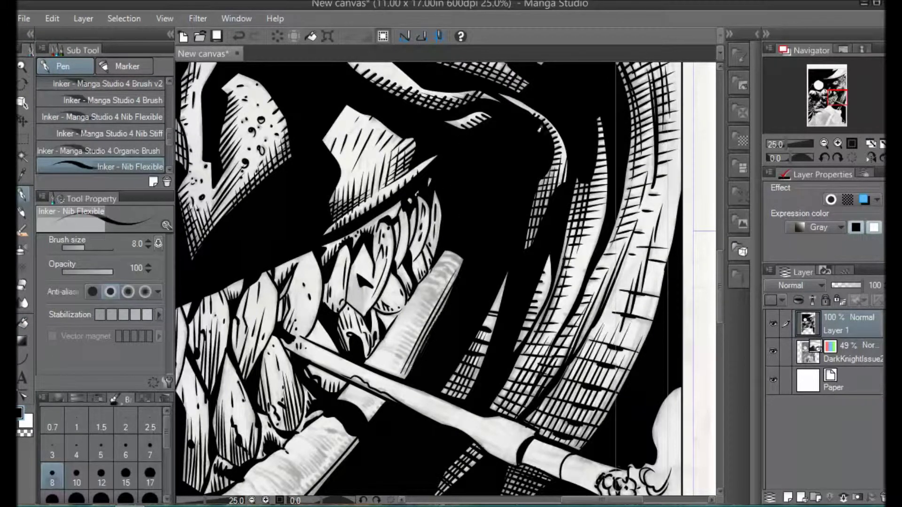
left_click_drag(480, 202, 510, 331, "shift")
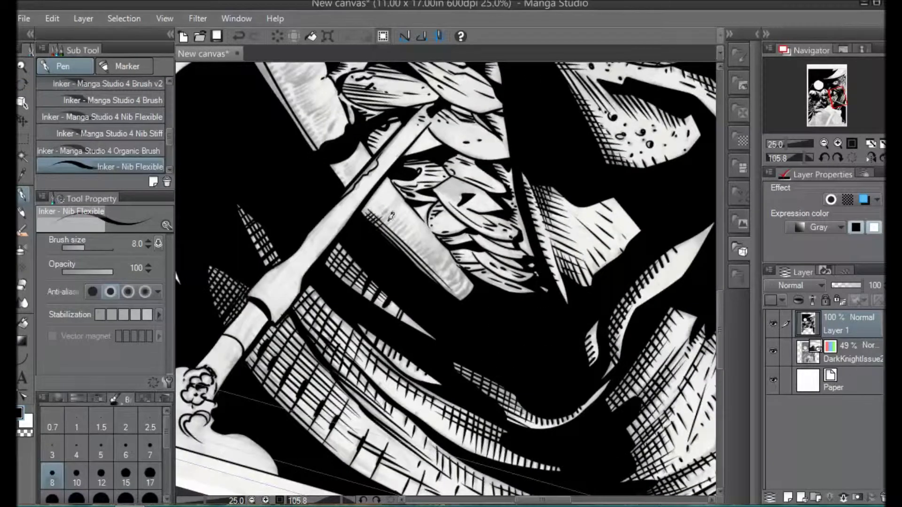
mouse_move(381, 202)
left_mouse_down()
mouse_move(437, 255)
mouse_move(410, 250)
mouse_move(463, 286)
left_mouse_up()
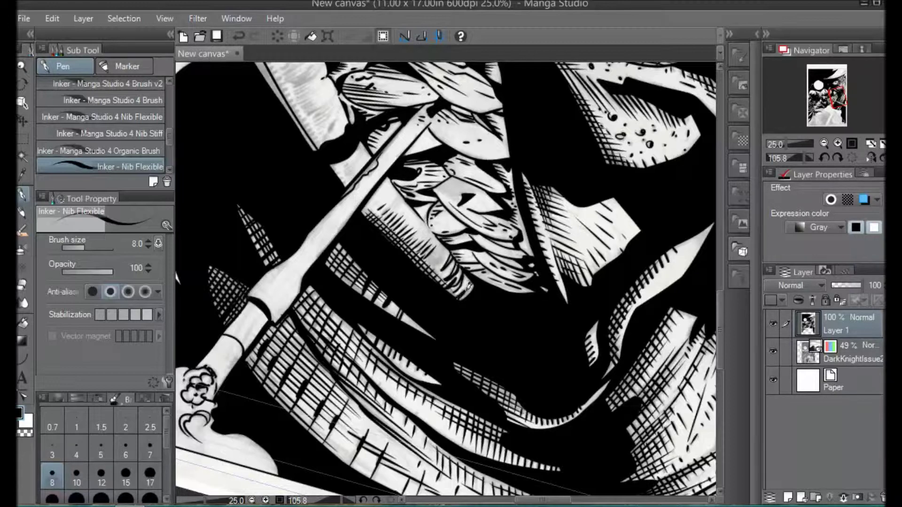
left_click_drag(453, 248, 438, 258)
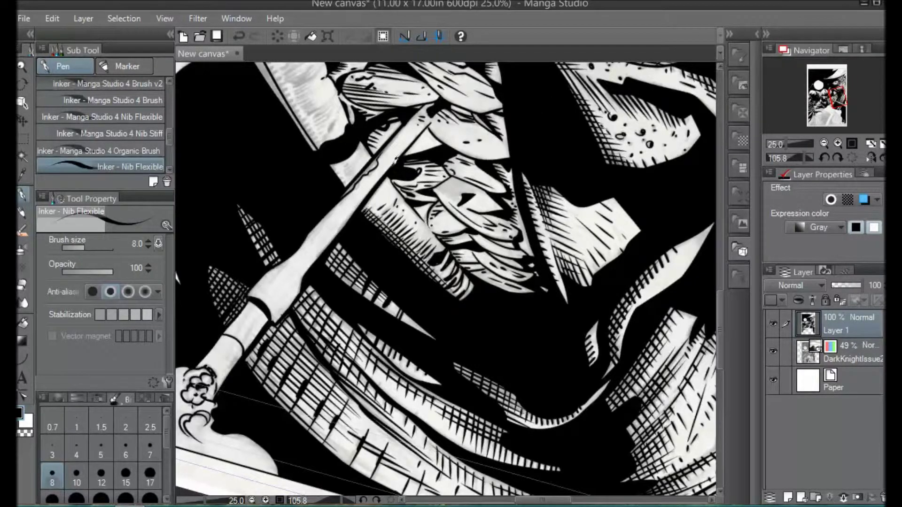
Line and hatch the underside of the lower lip on the other side of the shaft.
scroll(395, 162, "up", 3)
left_click_drag(256, 197, 295, 261)
left_click_drag(275, 164, 241, 265)
left_click_drag(221, 293, 227, 282)
left_click_drag(226, 299, 241, 285)
mouse_move(241, 305)
left_mouse_down()
mouse_move(249, 292)
mouse_move(343, 351)
mouse_move(376, 351)
mouse_move(384, 316)
left_mouse_up()
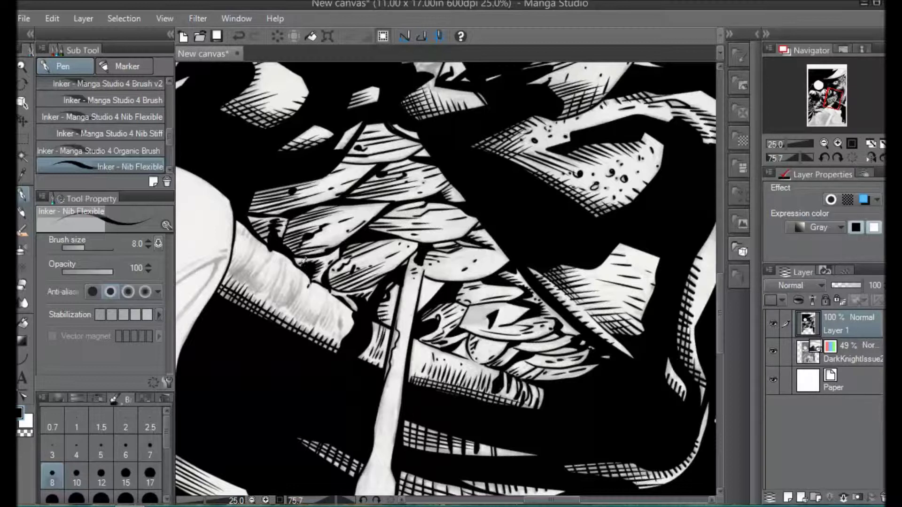
Cover the upper surface of that lip section with curved wrinkle strokes following the pencil shading.
mouse_move(244, 241)
left_mouse_down()
mouse_move(251, 275)
mouse_move(272, 263)
mouse_move(293, 272)
mouse_move(284, 301)
mouse_move(319, 318)
left_mouse_up()
left_click_drag(335, 335, 332, 308)
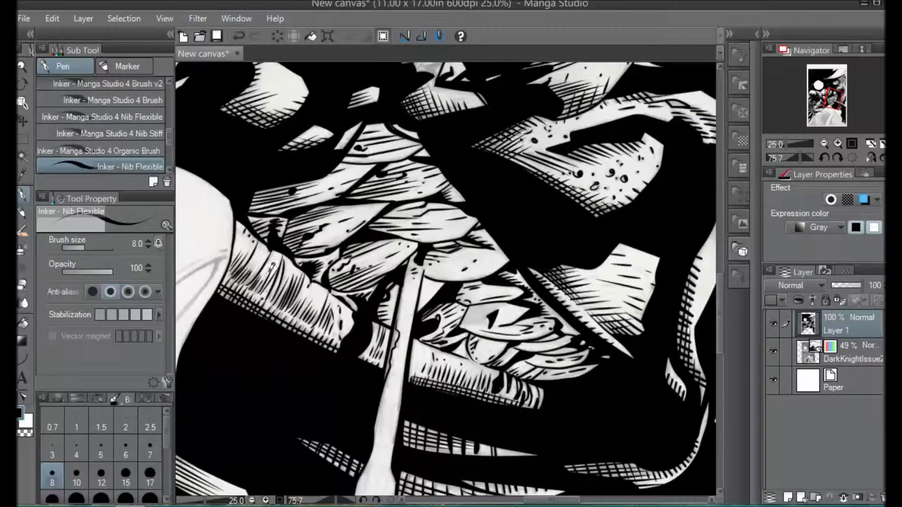
Outline the edge of the reclining woman's hanging arm and the facing edge of her hair.
left_click(852, 157)
left_click(823, 144)
left_click(824, 144)
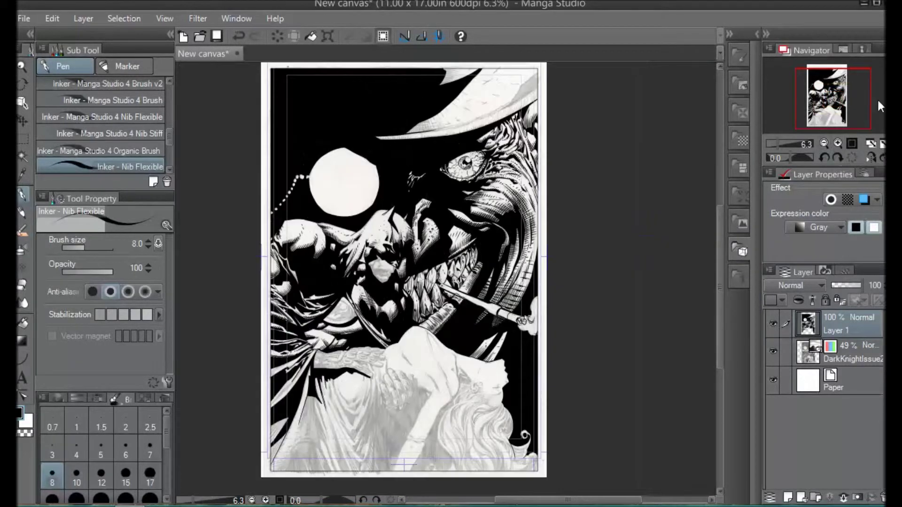
left_click(757, 506)
left_click_drag(833, 99, 833, 113)
left_click(838, 144)
left_click(838, 144)
scroll(662, 314, "down", 5)
mouse_move(302, 453)
left_mouse_down()
mouse_move(405, 239)
mouse_move(465, 167)
left_mouse_up()
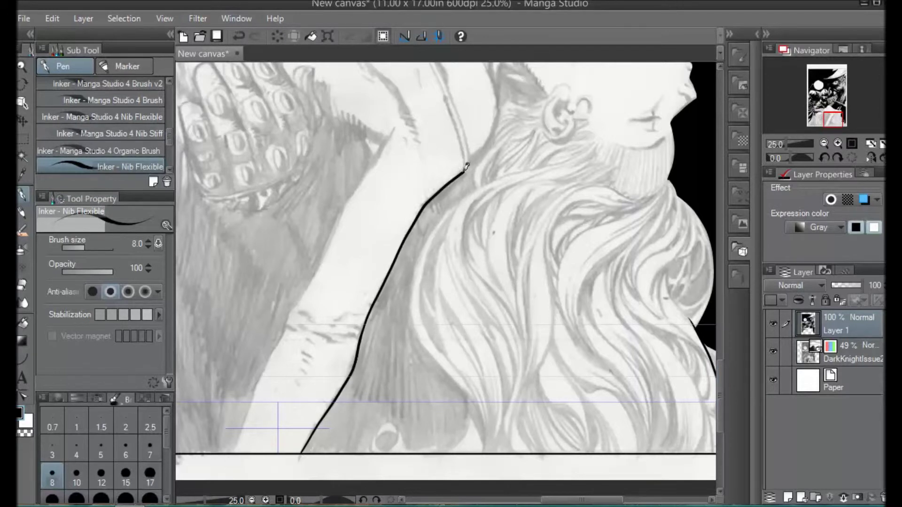
mouse_move(500, 106)
left_mouse_down()
mouse_move(474, 173)
mouse_move(477, 188)
mouse_move(438, 220)
mouse_move(423, 306)
mouse_move(476, 181)
left_mouse_up()
key("ctrl+z")
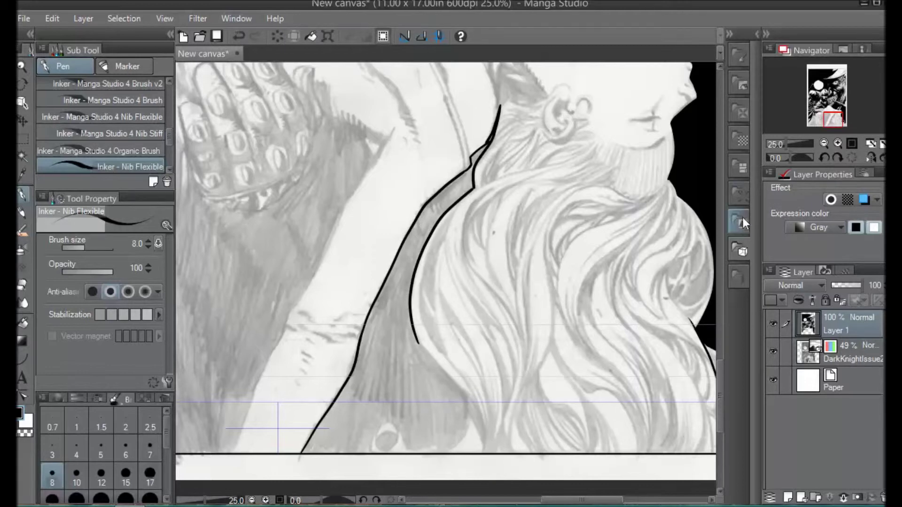
Continue the hair outline down to the bottom panel border and ink the small curls beside it.
scroll(722, 187, "down", 3)
left_click_drag(445, 299, 469, 258)
left_click_drag(483, 300, 469, 262)
mouse_move(412, 169)
left_mouse_down()
mouse_move(475, 267)
mouse_move(484, 299)
left_mouse_up()
key("ctrl+z")
mouse_move(404, 138)
left_mouse_down()
mouse_move(462, 231)
mouse_move(485, 299)
left_mouse_up()
mouse_move(371, 299)
left_mouse_down()
mouse_move(398, 275)
mouse_move(376, 283)
mouse_move(403, 278)
mouse_move(420, 298)
mouse_move(441, 296)
left_mouse_up()
Fill the space between the arm and the hair black, leaving a white rim around the small curl.
scroll(726, 373, "up", 3)
key("g")
left_click(398, 350)
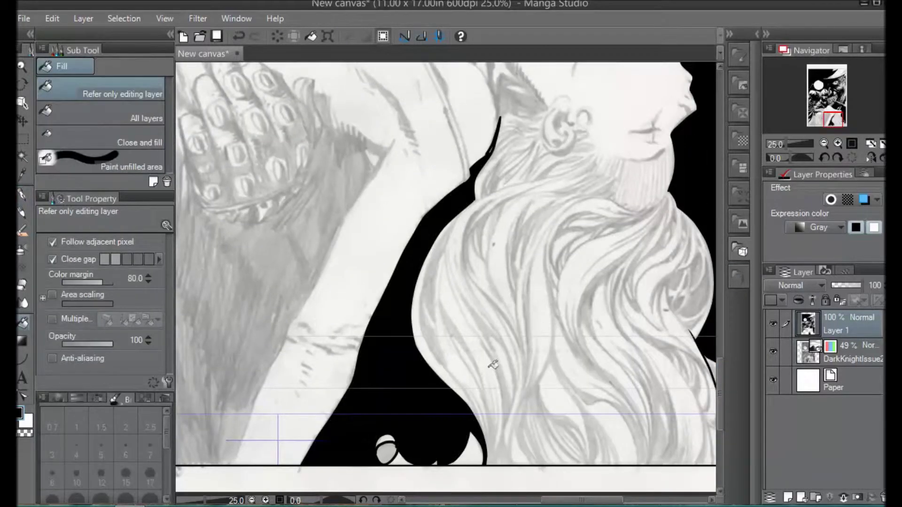
key("ctrl+z")
left_click(22, 193)
left_click_drag(371, 457, 373, 465)
left_click(22, 323)
key("ctrl+y")
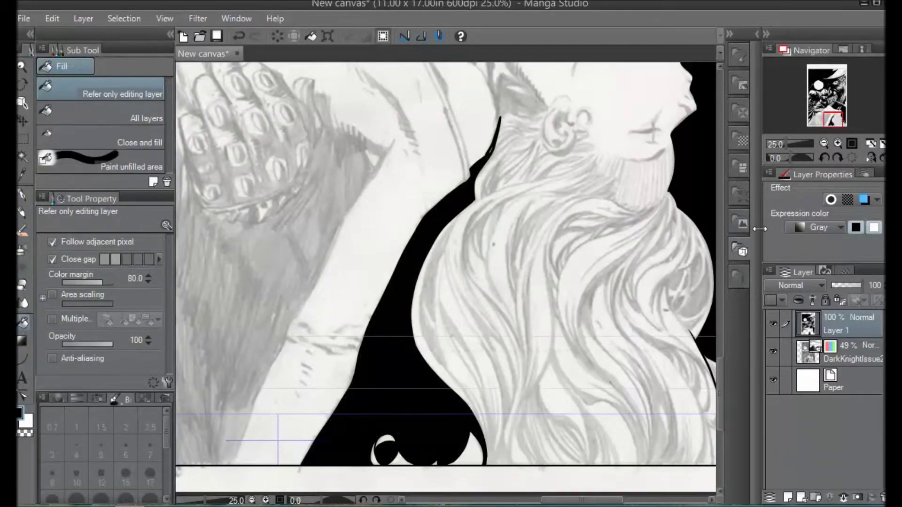
Outline the other edge of the hanging arm and the lower contour of the gloved hand.
key("p")
mouse_move(238, 455)
left_mouse_down()
mouse_move(309, 274)
mouse_move(316, 280)
mouse_move(394, 136)
left_mouse_up()
key("ctrl+z")
mouse_move(341, 221)
left_mouse_down()
mouse_move(398, 133)
mouse_move(373, 166)
left_mouse_up()
mouse_move(313, 176)
left_mouse_down()
mouse_move(291, 202)
mouse_move(242, 224)
mouse_move(200, 209)
mouse_move(325, 123)
left_mouse_up()
left_click_drag(582, 500, 562, 500)
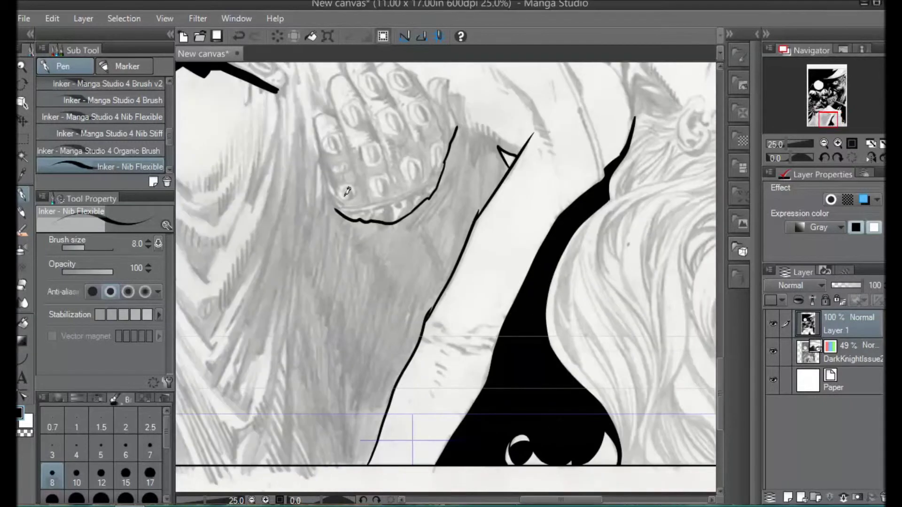
Outline the edge of the draped cloth from the gloved hand down to the bottom panel border.
mouse_move(322, 166)
left_mouse_down()
mouse_move(325, 222)
mouse_move(322, 161)
mouse_move(315, 179)
mouse_move(324, 176)
mouse_move(322, 227)
left_mouse_up()
key("ctrl+z")
key("ctrl+z")
left_click_drag(322, 186, 321, 236)
key("ctrl+z")
key("ctrl+z")
key("ctrl+z")
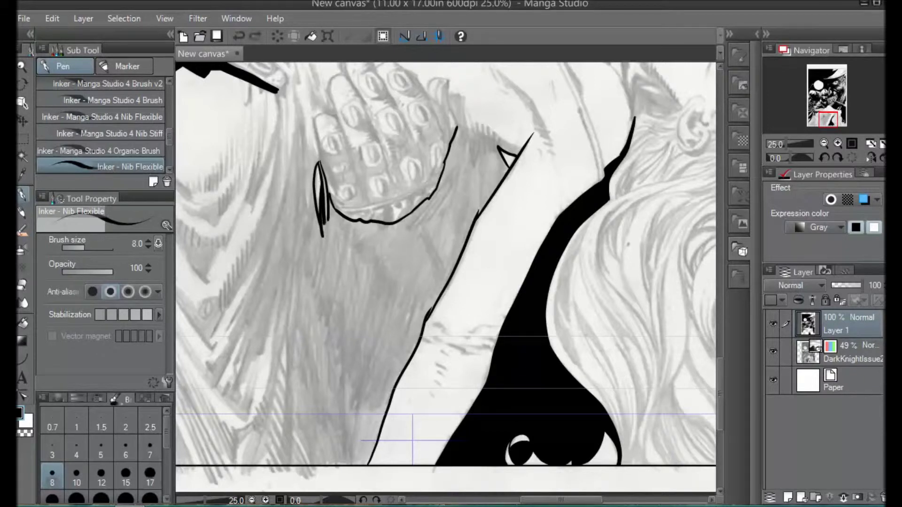
mouse_move(290, 464)
left_mouse_down()
mouse_move(314, 455)
mouse_move(294, 308)
left_mouse_up()
left_click_drag(289, 390, 298, 220)
Ink the thin cloth fold beside the fingers of the lower gloved hand.
mouse_move(319, 162)
left_mouse_down()
mouse_move(309, 231)
mouse_move(326, 193)
mouse_move(313, 226)
left_mouse_up()
left_click_drag(324, 175, 314, 222)
left_click_drag(318, 195, 312, 227)
left_click_drag(326, 183, 324, 226)
key("ctrl+z")
key("ctrl+z")
key("ctrl+z")
key("ctrl+z")
key("ctrl+z")
key("ctrl+z")
left_click_drag(325, 176, 312, 230)
key("ctrl+z")
left_click_drag(323, 188, 311, 226)
left_click_drag(324, 191, 310, 230)
key("ctrl+z")
key("ctrl+z")
key("ctrl+z")
key("ctrl+z")
key("ctrl+z")
left_click_drag(322, 155, 316, 203)
Fill the area between the draped cloth, the gloved hand and the hanging arm black.
mouse_move(458, 126)
left_mouse_down()
mouse_move(503, 140)
mouse_move(524, 147)
left_mouse_up()
key("ctrl+z")
left_click(27, 324)
left_click(448, 234)
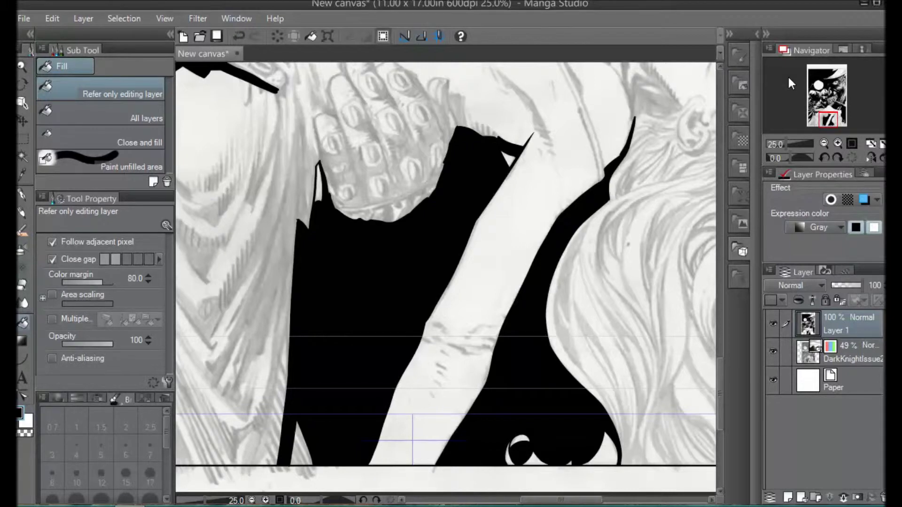
Ink the jagged, pointed folds in the shaded cloth beside the new black area.
left_click_drag(559, 501, 540, 501)
left_click(27, 197)
left_click_drag(343, 346, 332, 342)
mouse_move(334, 344)
left_mouse_down()
mouse_move(404, 223)
mouse_move(341, 367)
left_mouse_up()
left_click_drag(355, 339, 397, 243)
mouse_move(342, 365)
left_mouse_down()
mouse_move(336, 377)
mouse_move(378, 313)
mouse_move(365, 374)
left_mouse_up()
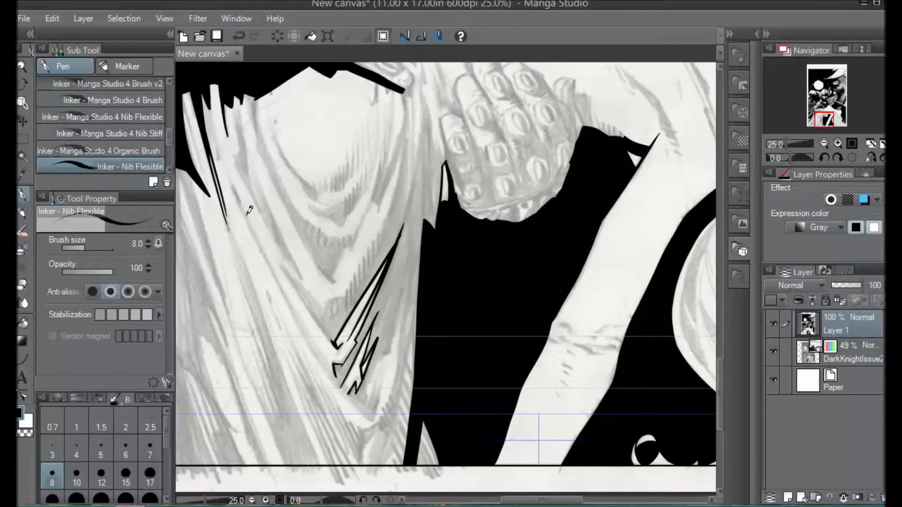
Outline the long cloth fold running from the knee down past the jagged folds.
left_click_drag(239, 202, 335, 363)
key("ctrl+z")
left_click_drag(295, 82, 507, 70)
left_click(720, 243)
mouse_move(286, 405)
left_mouse_down()
mouse_move(322, 283)
mouse_move(388, 172)
mouse_move(385, 154)
left_mouse_up()
key("ctrl+z")
key("ctrl+z")
mouse_move(286, 405)
left_mouse_down()
mouse_move(303, 334)
mouse_move(397, 148)
left_mouse_up()
key("ctrl+z")
left_click_drag(290, 392, 398, 147)
Close the lower tip of the jagged folds and thicken the long fold line.
left_click_drag(286, 407, 347, 380)
mouse_move(295, 399)
left_mouse_down()
mouse_move(428, 340)
mouse_move(361, 382)
mouse_move(435, 339)
left_mouse_up()
key("ctrl+z")
left_click_drag(379, 176, 409, 129)
left_click_drag(355, 213, 306, 339)
key("ctrl+z")
left_click_drag(296, 376, 357, 214)
left_click_drag(315, 297, 302, 351)
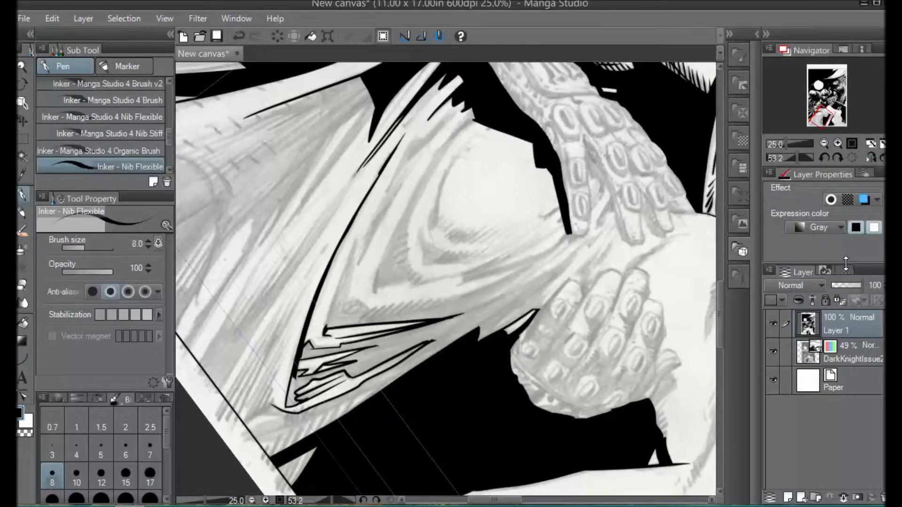
Ink the small cloth folds beside the gloved fingers and at the bottom panel border.
mouse_move(496, 331)
left_mouse_down()
mouse_move(538, 299)
mouse_move(491, 283)
left_mouse_up()
key("shift+space")
mouse_move(289, 470)
left_mouse_down()
mouse_move(320, 443)
mouse_move(278, 458)
left_mouse_up()
left_click_drag(306, 426, 279, 449)
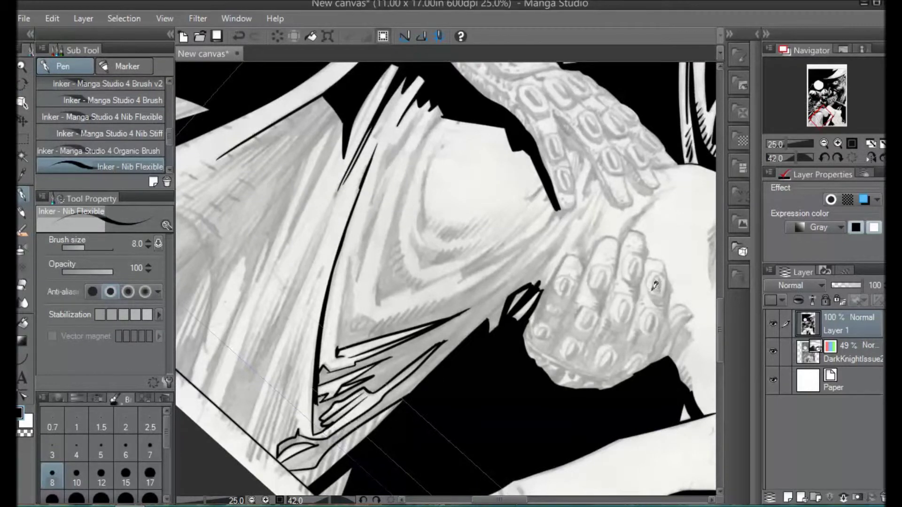
Outline the edges of the cloth shadow running up between the two gloved hands.
left_click_drag(541, 291, 564, 256)
key("ctrl+z")
left_click_drag(532, 284, 583, 208)
mouse_move(535, 283)
left_mouse_down()
mouse_move(559, 257)
mouse_move(538, 293)
mouse_move(578, 212)
left_mouse_up()
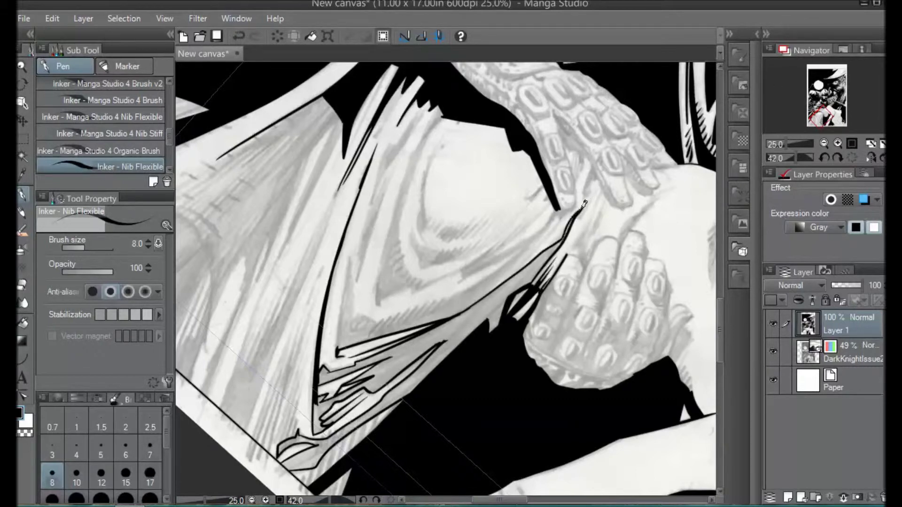
Fill the cloth shadow beside the lower gloved hand black, check it against the sketch and touch up its edge.
left_click(23, 323)
left_click(536, 268)
left_click(773, 324)
left_click(773, 324)
left_click(774, 324)
left_click(773, 324)
key("p")
left_click_drag(532, 284, 508, 311)
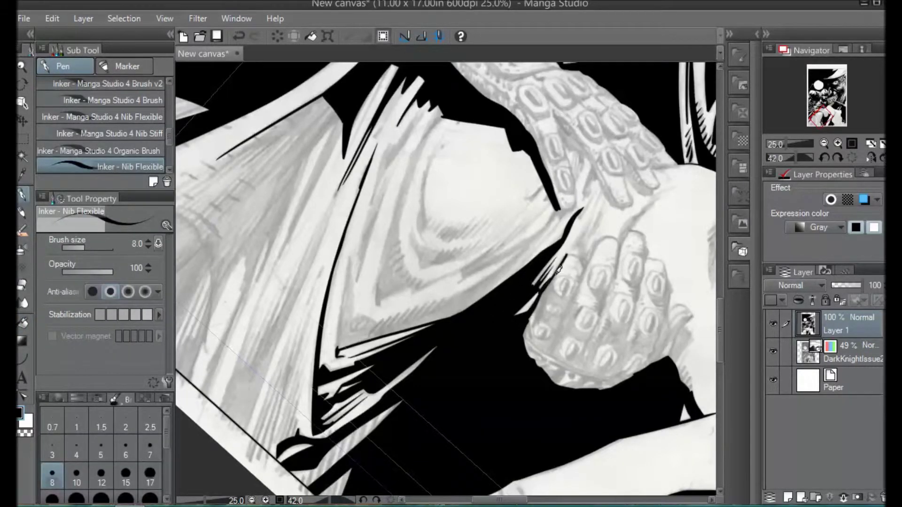
Outline the pointed shadow under the knee and along its side facing the gloved hand.
key("shift+space")
mouse_move(349, 245)
left_mouse_down()
mouse_move(371, 208)
mouse_move(319, 298)
left_mouse_up()
mouse_move(374, 212)
left_mouse_down()
mouse_move(354, 263)
mouse_move(356, 285)
left_mouse_up()
key("shift+space")
left_click_drag(535, 190, 457, 232)
mouse_move(409, 364)
left_mouse_down()
mouse_move(471, 280)
mouse_move(499, 155)
left_mouse_up()
left_click_drag(500, 200, 485, 281)
left_click_drag(508, 153, 499, 229)
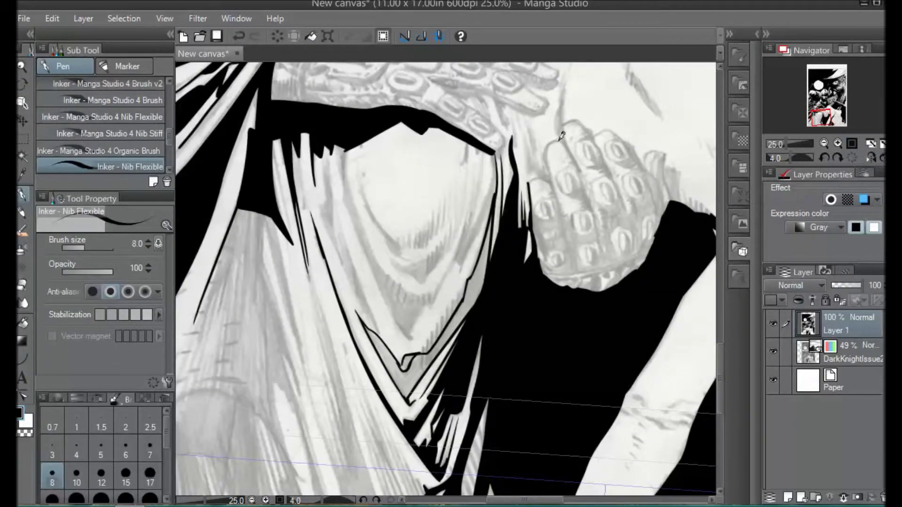
Hatch the inner edge of the shadow below the knee with short strokes and fill the shadow black.
left_click_drag(429, 337, 429, 357)
left_click_drag(436, 322, 435, 348)
left_click_drag(441, 321, 441, 342)
left_click_drag(447, 305, 447, 336)
mouse_move(455, 298)
left_mouse_down()
mouse_move(454, 320)
mouse_move(461, 310)
left_mouse_up()
left_click(25, 323)
left_click(415, 374)
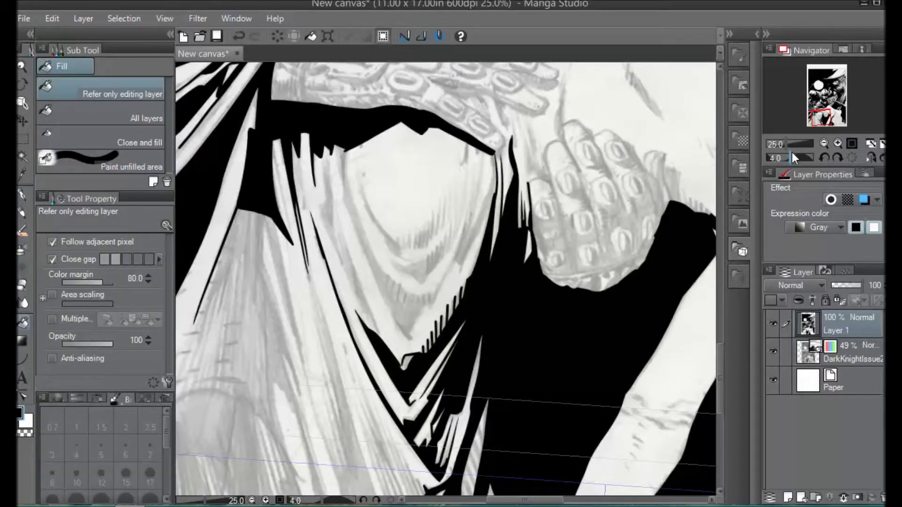
Ink the tapering shadow folds down the other side of the knee.
key("p")
mouse_move(383, 338)
left_mouse_down()
mouse_move(335, 186)
mouse_move(361, 296)
left_mouse_up()
key("ctrl+z")
key("ctrl+z")
left_click_drag(377, 336, 331, 184)
left_click_drag(333, 216, 376, 332)
left_click_drag(353, 265, 364, 303)
left_click_drag(327, 154, 332, 191)
left_click_drag(323, 159, 343, 265)
mouse_move(325, 197)
left_mouse_down()
mouse_move(319, 206)
mouse_move(330, 224)
left_mouse_up()
left_click_drag(310, 159, 306, 215)
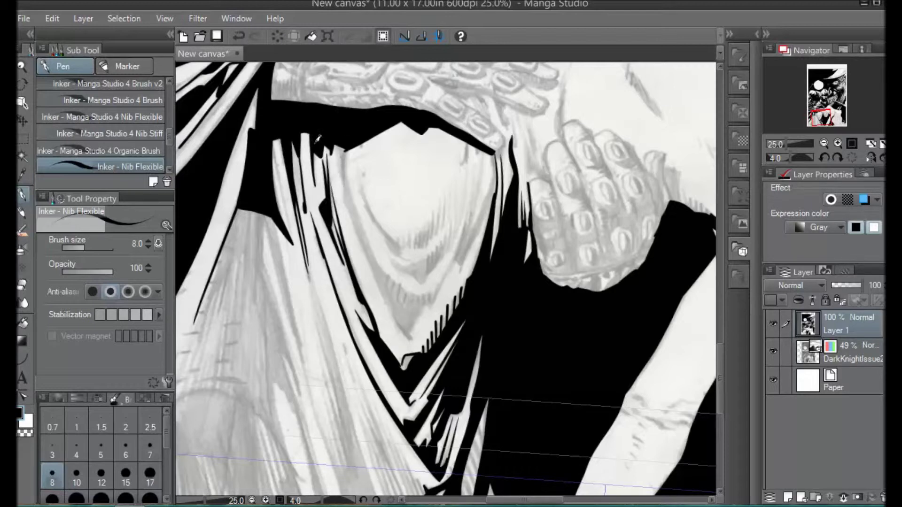
Hatch the light cloth folds beside the bottom panel border with short parallel strokes.
scroll(498, 345, "down", 3)
mouse_move(545, 220)
left_mouse_down()
mouse_move(388, 147)
mouse_move(422, 223)
mouse_move(506, 195)
left_mouse_up()
mouse_move(464, 244)
left_mouse_down()
mouse_move(519, 180)
mouse_move(525, 196)
left_mouse_up()
left_click_drag(500, 233, 521, 212)
left_click_drag(518, 229, 537, 212)
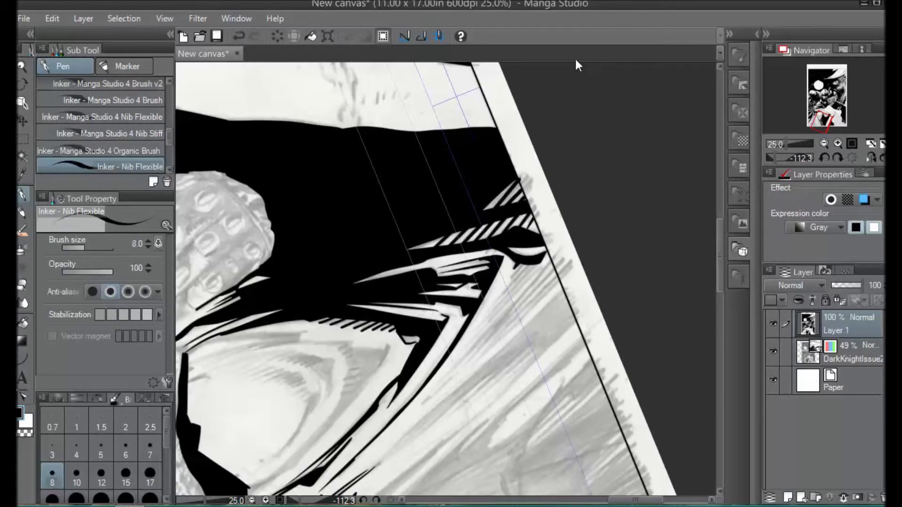
Examine the whole page upright to judge the overall balance of the inks.
left_click(852, 158)
left_click(824, 144)
left_click(825, 144)
left_click(824, 144)
left_click(824, 144)
left_click_drag(720, 288, 720, 223)
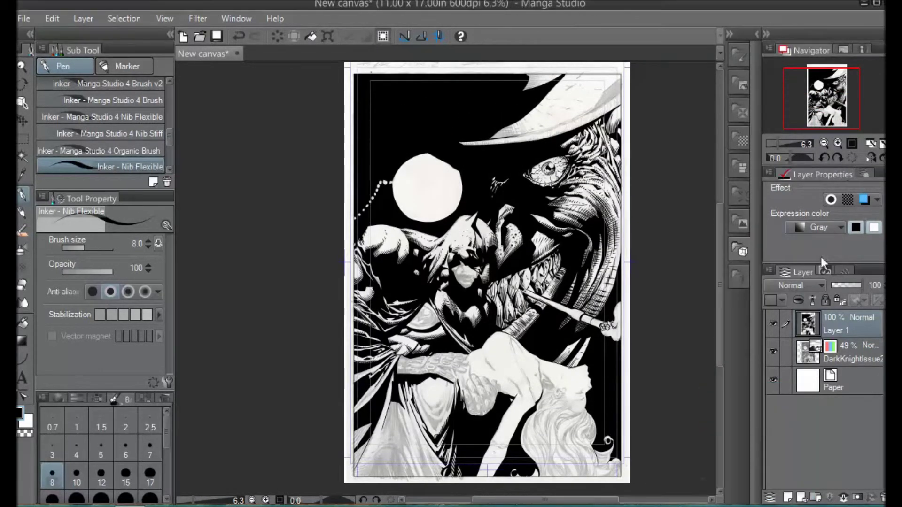
left_click(837, 143)
left_click(837, 144)
left_click(838, 143)
left_click(838, 144)
Outline the small shadows on the reclining woman's torso and fill them black.
left_click_drag(721, 263, 730, 317)
left_click_drag(537, 500, 580, 501)
mouse_move(347, 289)
left_mouse_down()
mouse_move(376, 320)
mouse_move(353, 292)
left_mouse_up()
left_click_drag(427, 345, 443, 369)
key("ctrl+z")
left_click_drag(442, 362, 479, 408)
left_click_drag(430, 347, 475, 396)
left_click(22, 323)
left_click(468, 390)
left_click(359, 303)
Add short tapering accent strokes around the black shadows on the woman's torso.
left_click(22, 194)
left_click_drag(329, 233, 348, 293)
left_click_drag(408, 329, 427, 358)
left_click_drag(429, 350, 442, 374)
left_click_drag(484, 355, 488, 378)
Hatch the woman's armpit shadow and feather the shadow between the two gloved hands.
key("shift+space")
mouse_move(593, 277)
left_mouse_down()
mouse_move(592, 262)
mouse_move(508, 178)
left_mouse_up()
key("shift+space")
mouse_move(601, 294)
left_mouse_down()
mouse_move(408, 266)
mouse_move(439, 140)
mouse_move(497, 169)
left_mouse_up()
left_click_drag(484, 134, 495, 148)
left_click_drag(488, 121, 496, 140)
left_click_drag(498, 104, 492, 122)
mouse_move(611, 344)
left_mouse_down()
mouse_move(586, 365)
mouse_move(595, 354)
left_mouse_up()
mouse_move(628, 324)
left_mouse_down()
mouse_move(607, 338)
mouse_move(628, 300)
left_mouse_up()
Outline the shadow between the woman's neck and shoulder and fill it black.
left_click(22, 323)
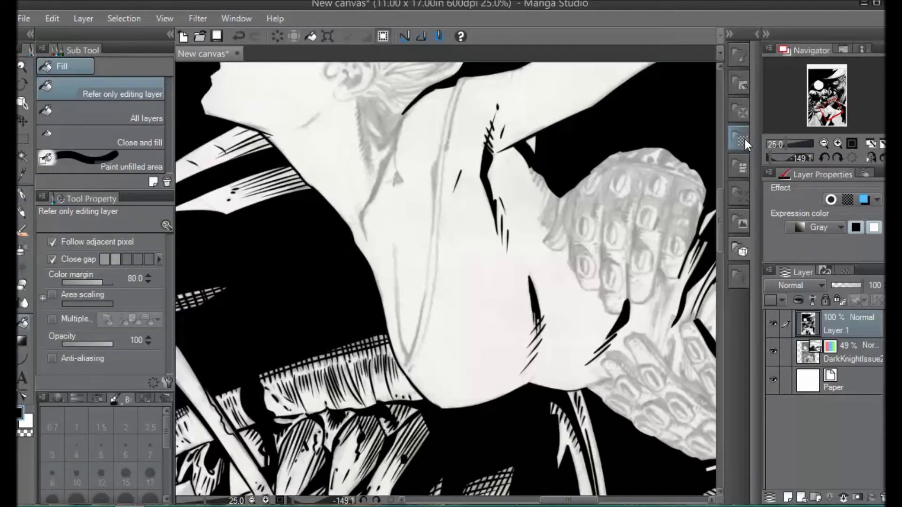
scroll(446, 277, "up", 5)
key("p")
left_click_drag(367, 364, 408, 234)
mouse_move(364, 354)
left_mouse_down()
mouse_move(360, 339)
mouse_move(395, 264)
mouse_move(375, 275)
left_mouse_up()
left_click_drag(367, 254, 375, 274)
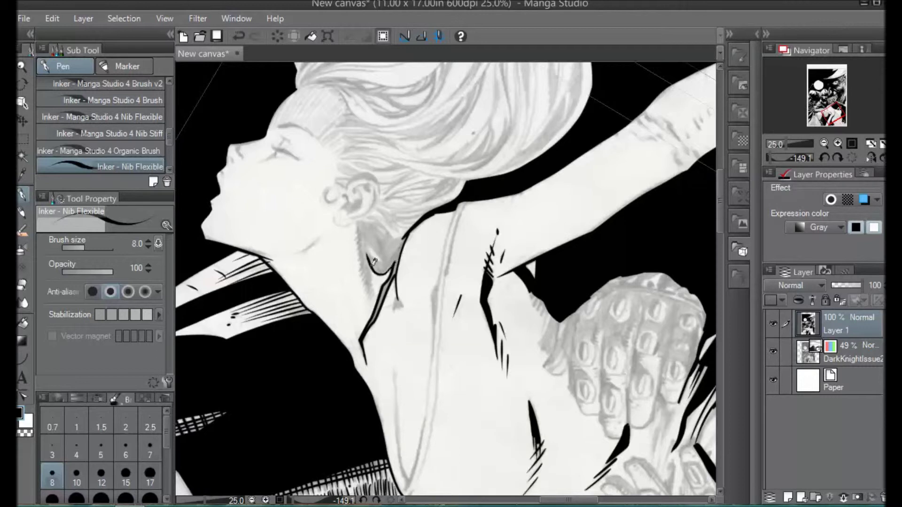
mouse_move(357, 220)
left_mouse_down()
mouse_move(367, 281)
mouse_move(392, 261)
mouse_move(400, 234)
left_mouse_up()
left_click(22, 303)
left_click(373, 254)
left_click(22, 193)
Hatch the edge of the neck shadow and extend the line at the base of the neck.
left_click_drag(394, 191, 506, 325)
left_click_drag(573, 249, 541, 304)
left_click_drag(528, 260, 536, 199)
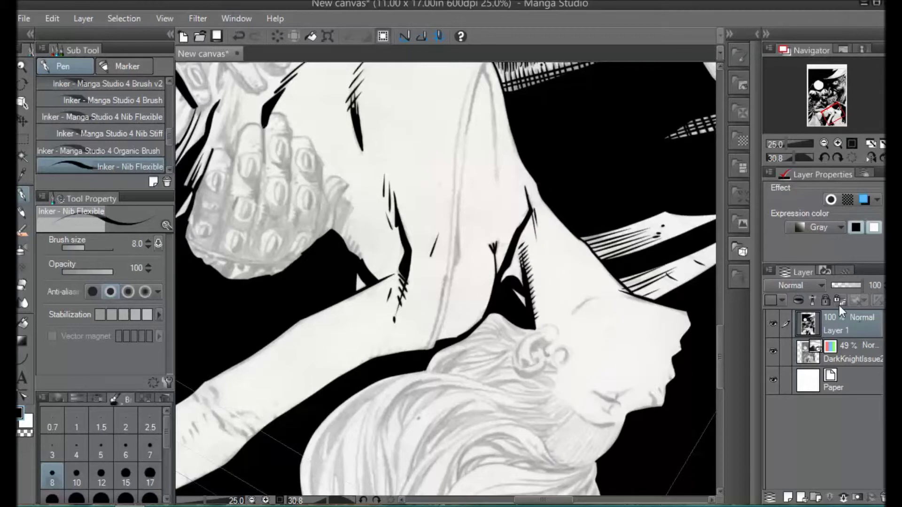
Ink the long curved contour line just inside the edge of the woman's upper torso.
left_click(824, 158)
left_click(824, 158)
left_click(824, 158)
left_click_drag(274, 402, 337, 317)
key("ctrl+z")
left_click_drag(272, 404, 337, 314)
key("ctrl+z")
key("ctrl+z")
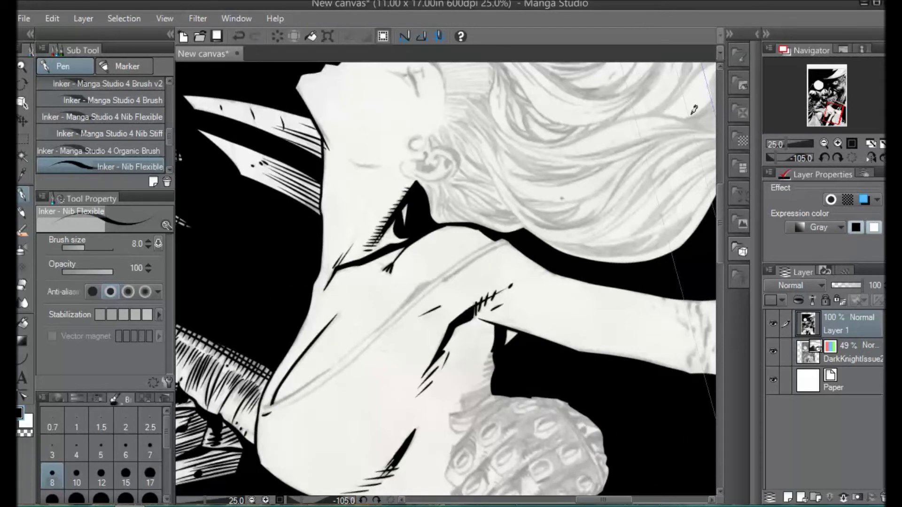
Ink the crease lines across the elbow of the woman's outstretched arm and a row of short tick marks beside them.
left_click_drag(626, 482, 452, 478)
left_click_drag(504, 304, 519, 364)
left_click_drag(538, 307, 541, 369)
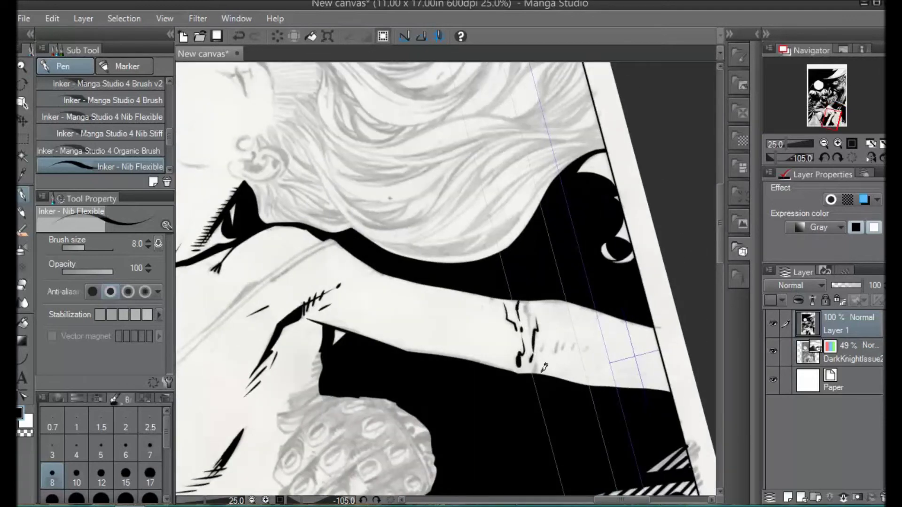
left_click_drag(534, 335, 530, 299)
left_click_drag(544, 347, 541, 355)
left_click_drag(554, 345, 551, 354)
left_click_drag(563, 344, 559, 351)
left_click_drag(575, 343, 573, 349)
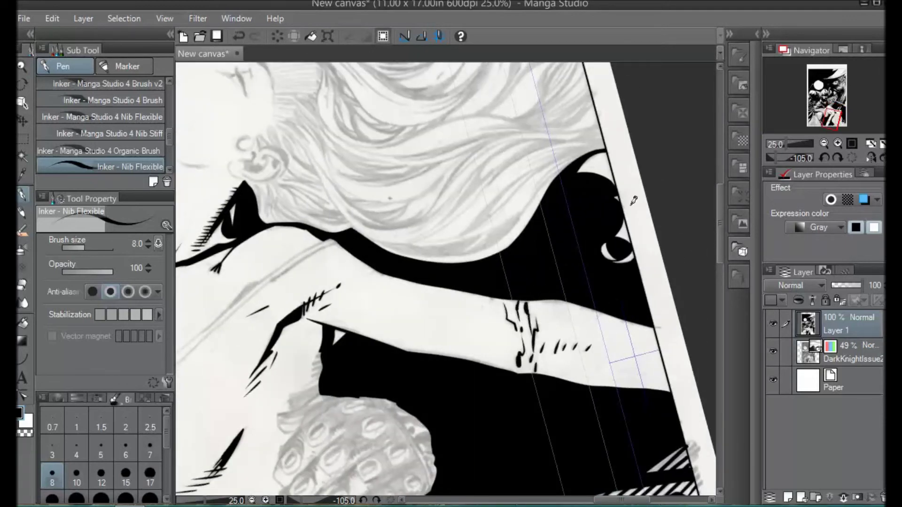
Reset the canvas rotation and ink the tapering fold lines in the gap between the two gloved hands.
left_click_drag(622, 500, 594, 501)
left_click_drag(720, 247, 745, 312)
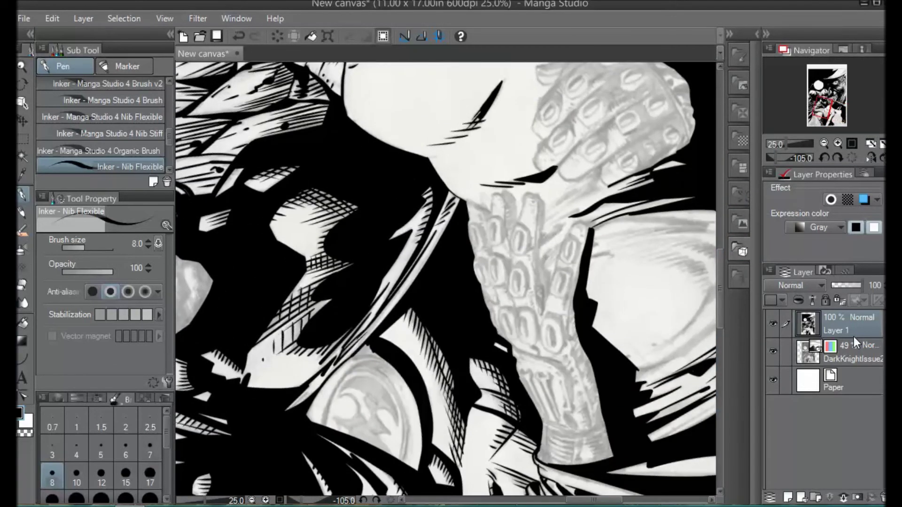
left_click(770, 159)
left_click_drag(478, 87, 470, 165)
left_click_drag(488, 101, 476, 150)
mouse_move(475, 81)
left_mouse_down()
mouse_move(485, 92)
mouse_move(476, 169)
mouse_move(497, 133)
left_mouse_up()
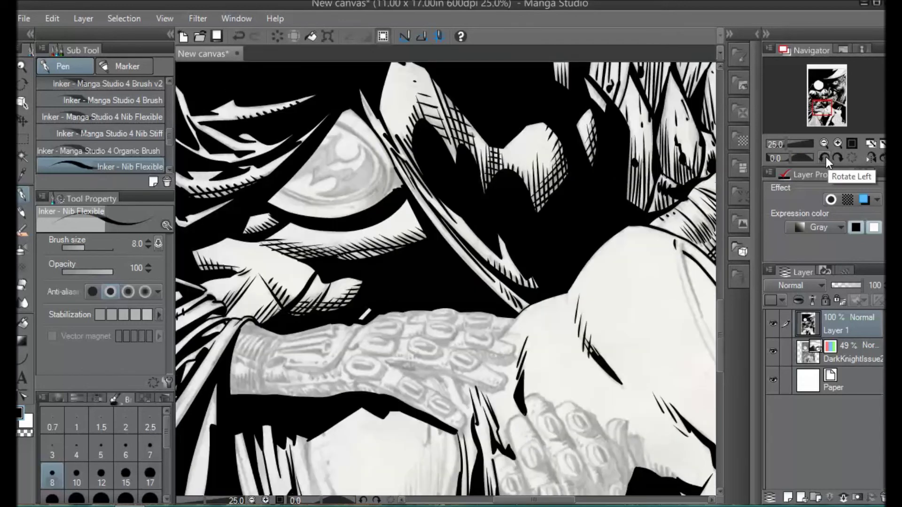